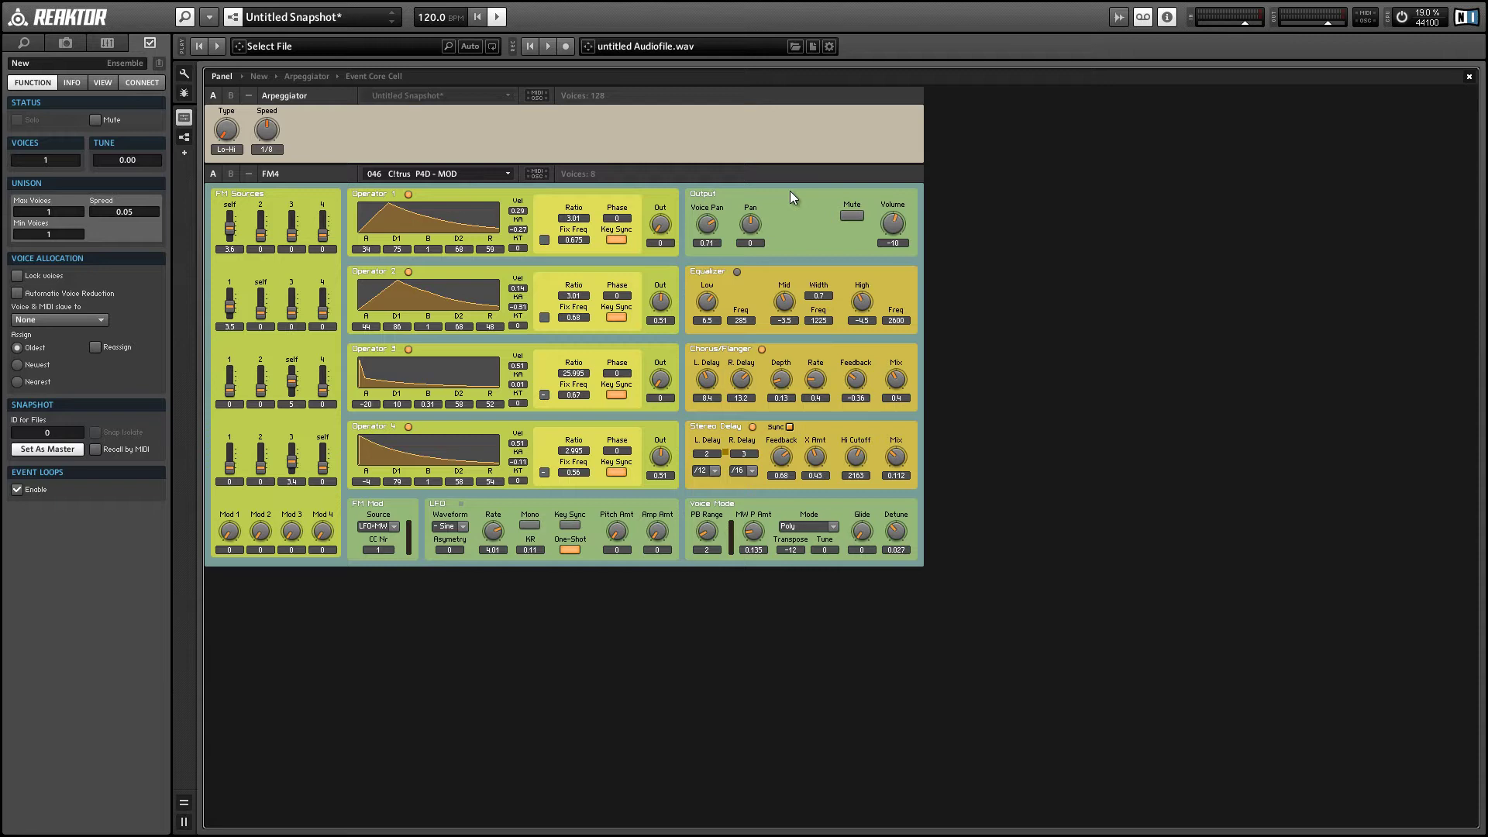
Open the ensemble structure and delete the FM4 synth module along with its wires.
click(393, 22)
click(257, 76)
click(611, 358)
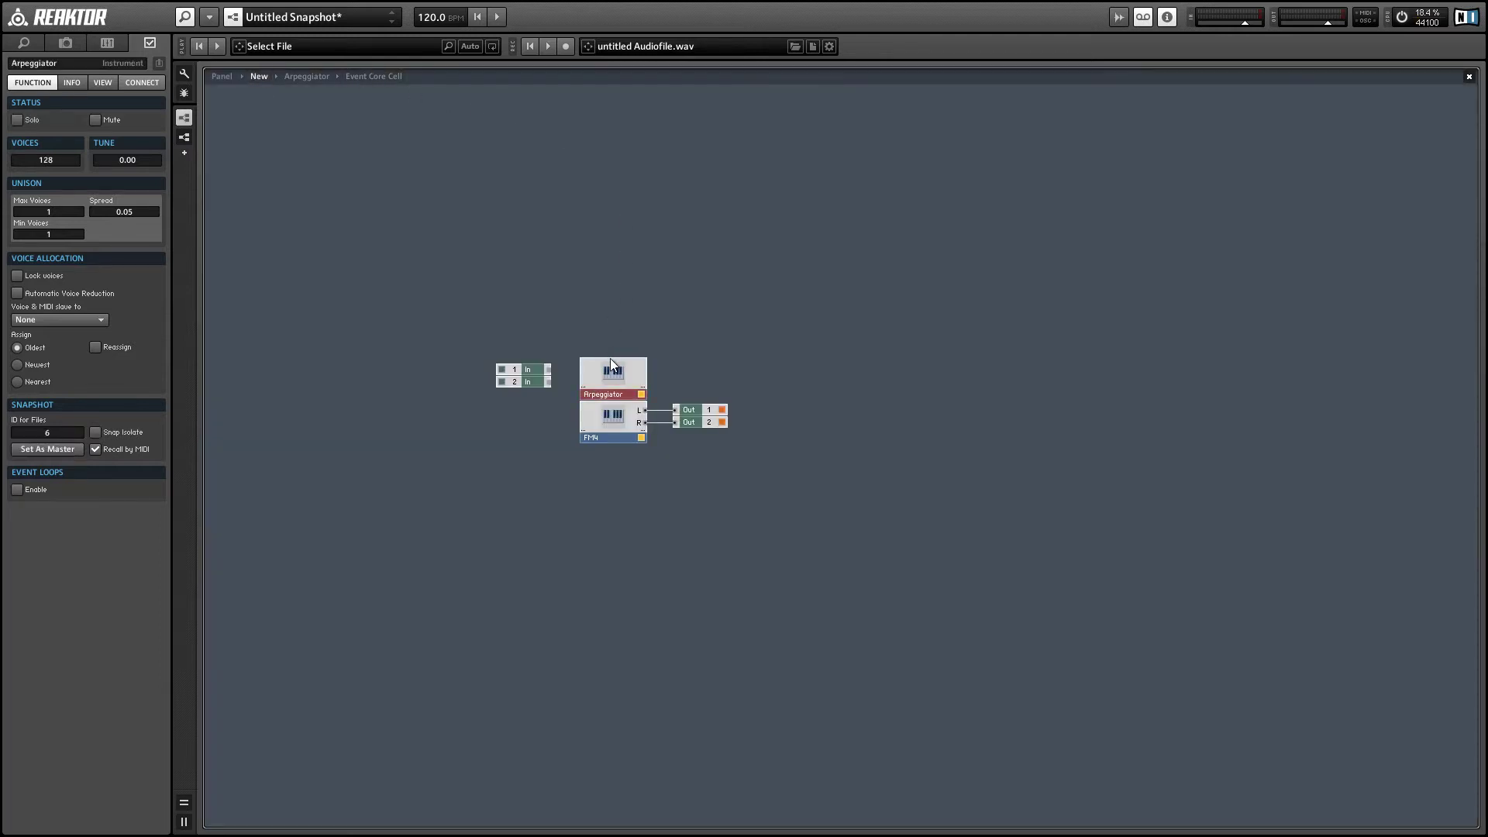
click(620, 412)
key(Delete)
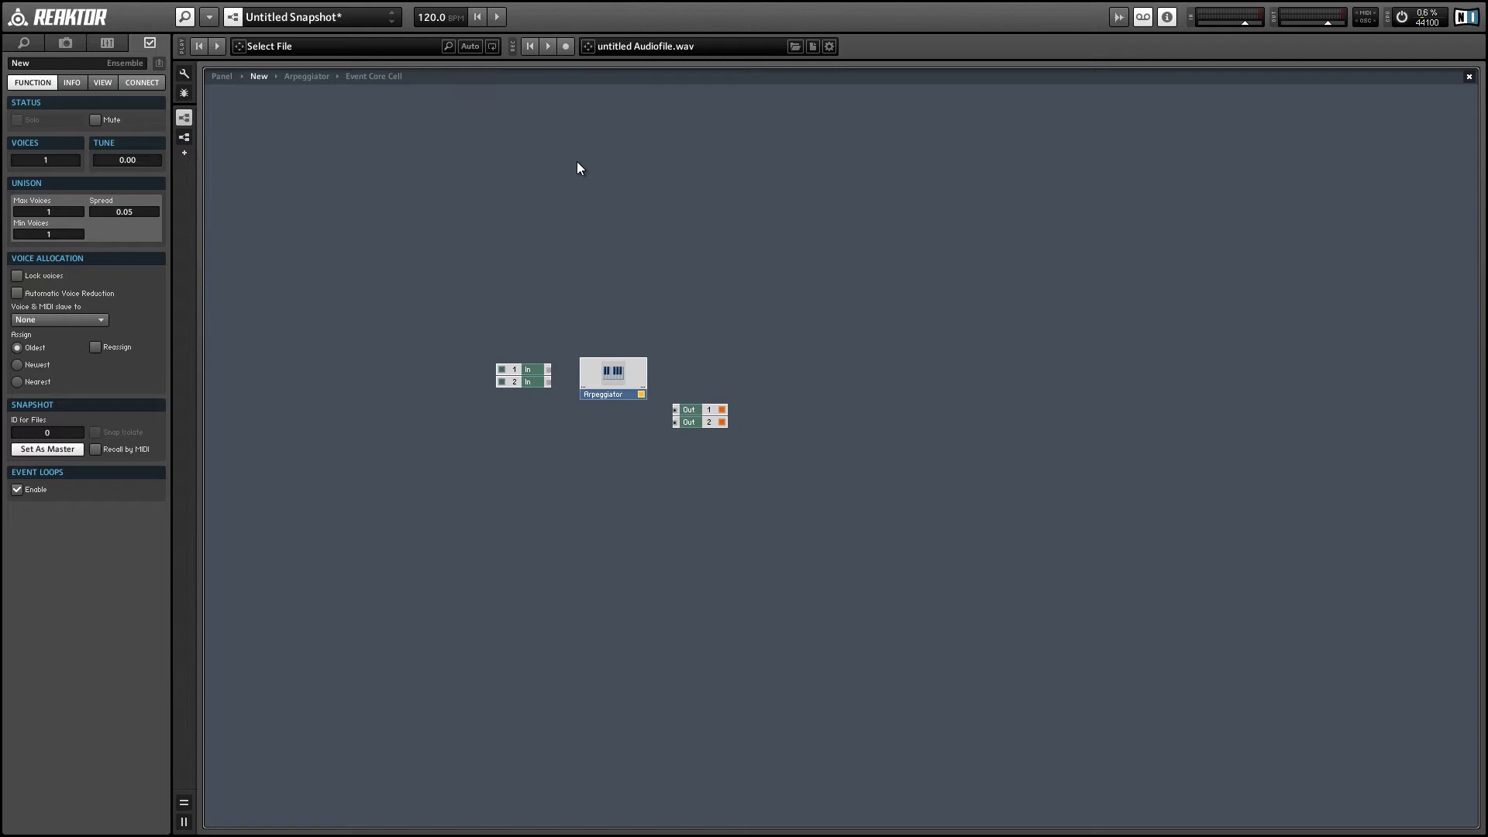
Insert Carbon 2 from Instrument > Synthesizers and drag it directly under the Arpeggiator.
right_click(595, 171)
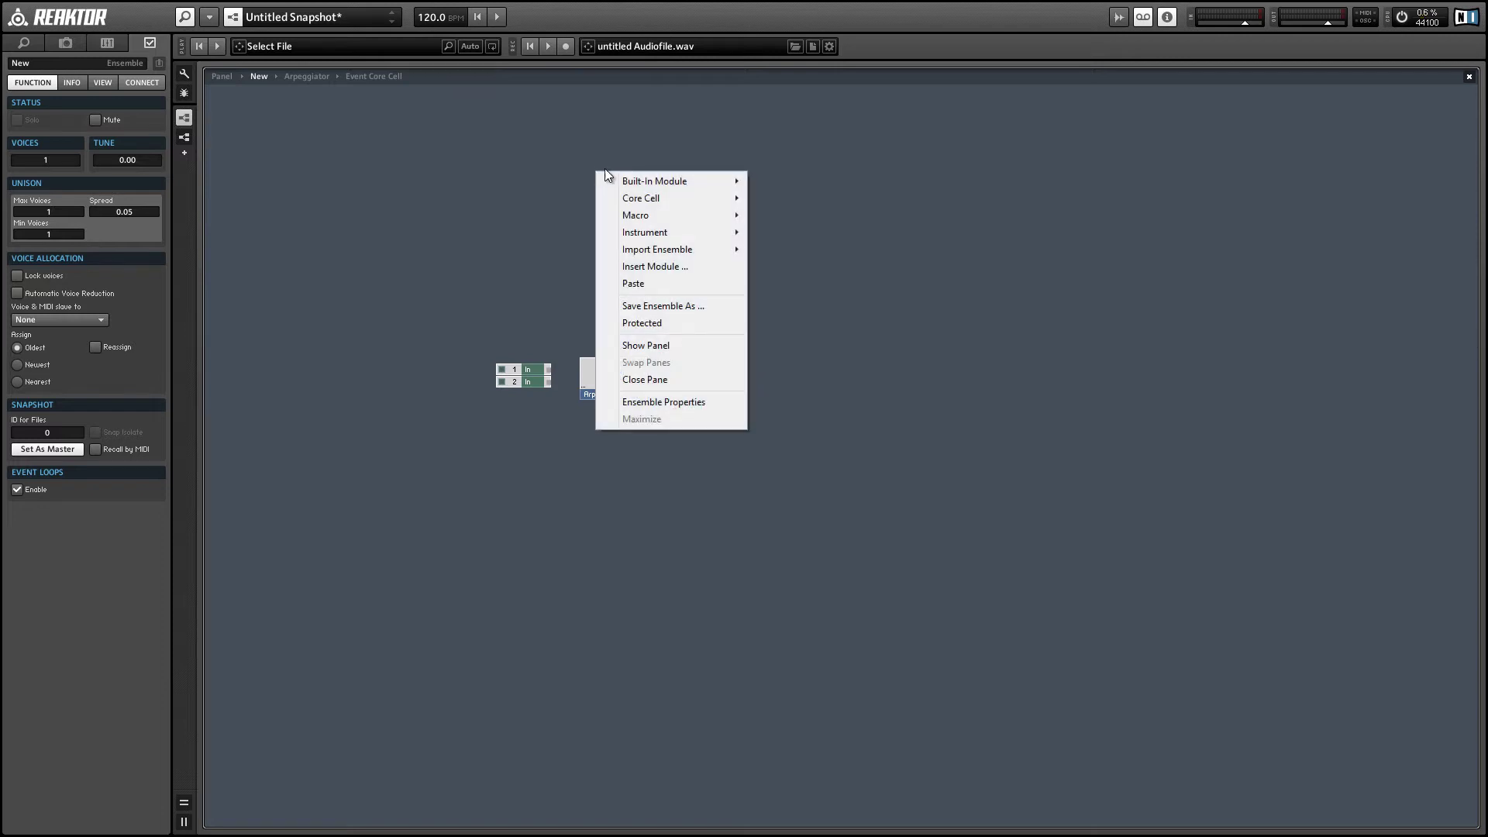
mouse_move(680, 234)
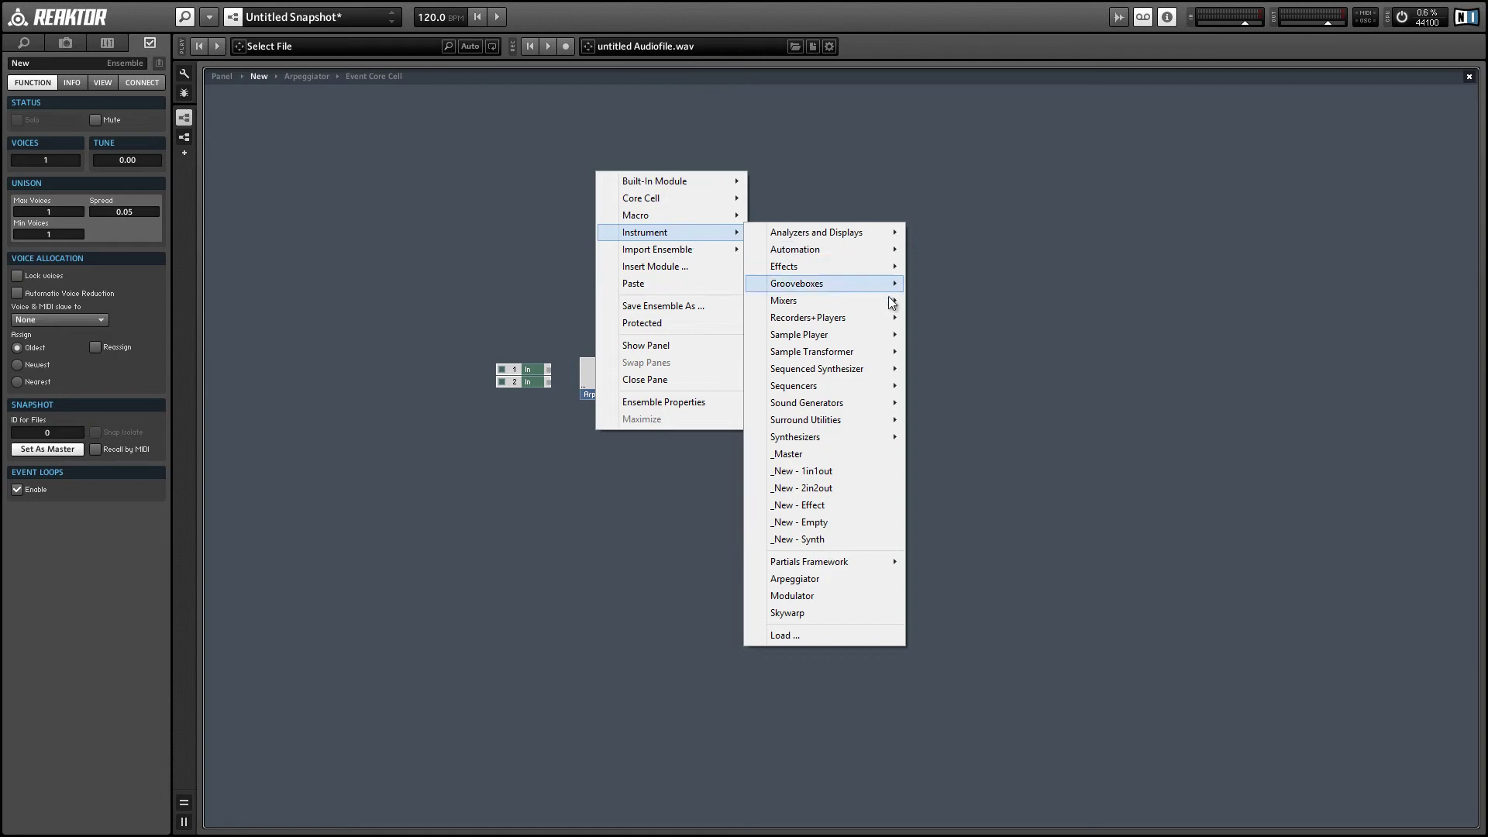
mouse_move(828, 437)
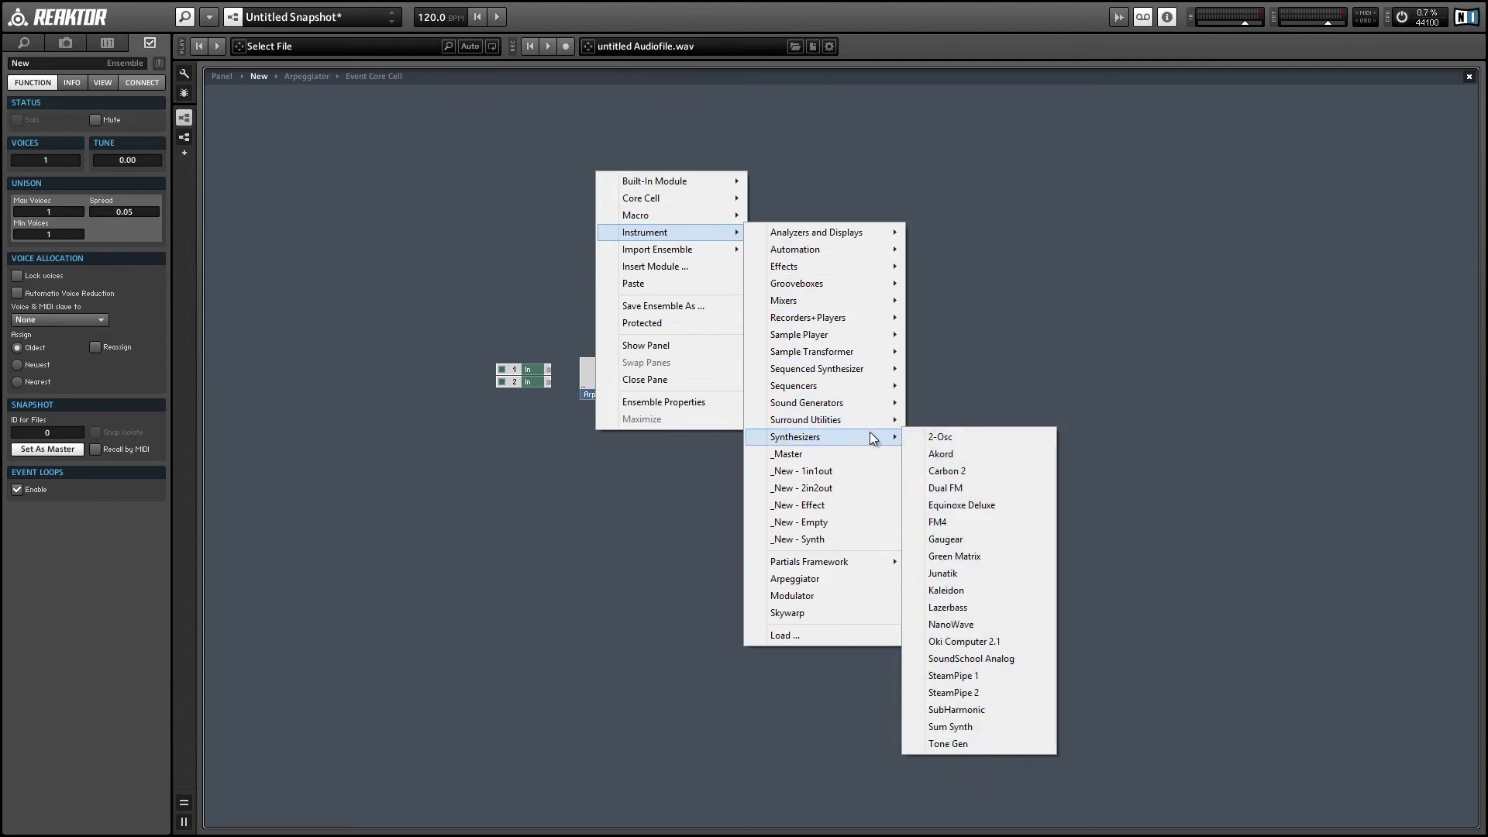
mouse_move(867, 420)
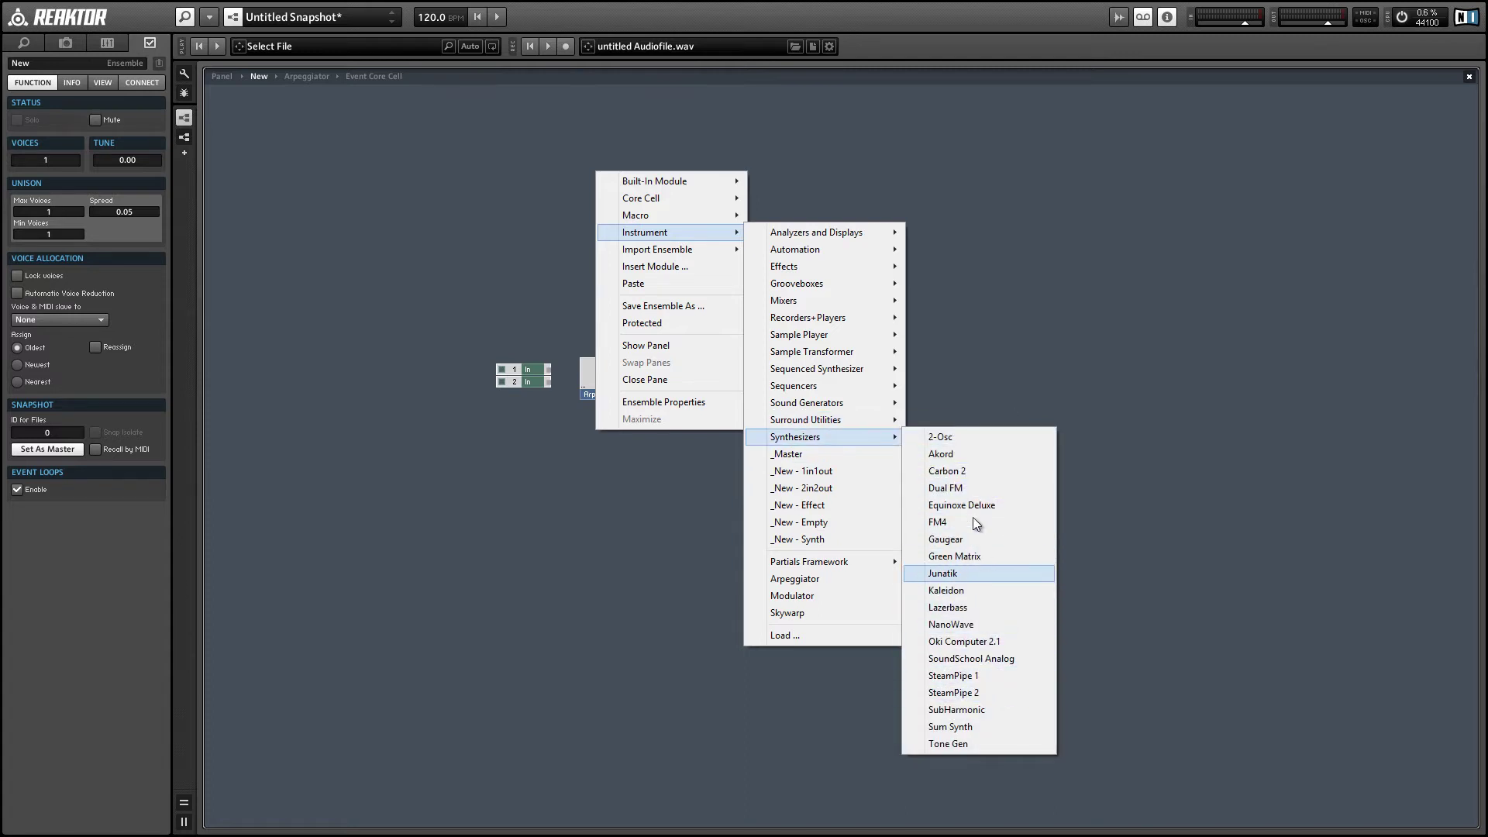
click(961, 472)
drag(656, 204, 643, 379)
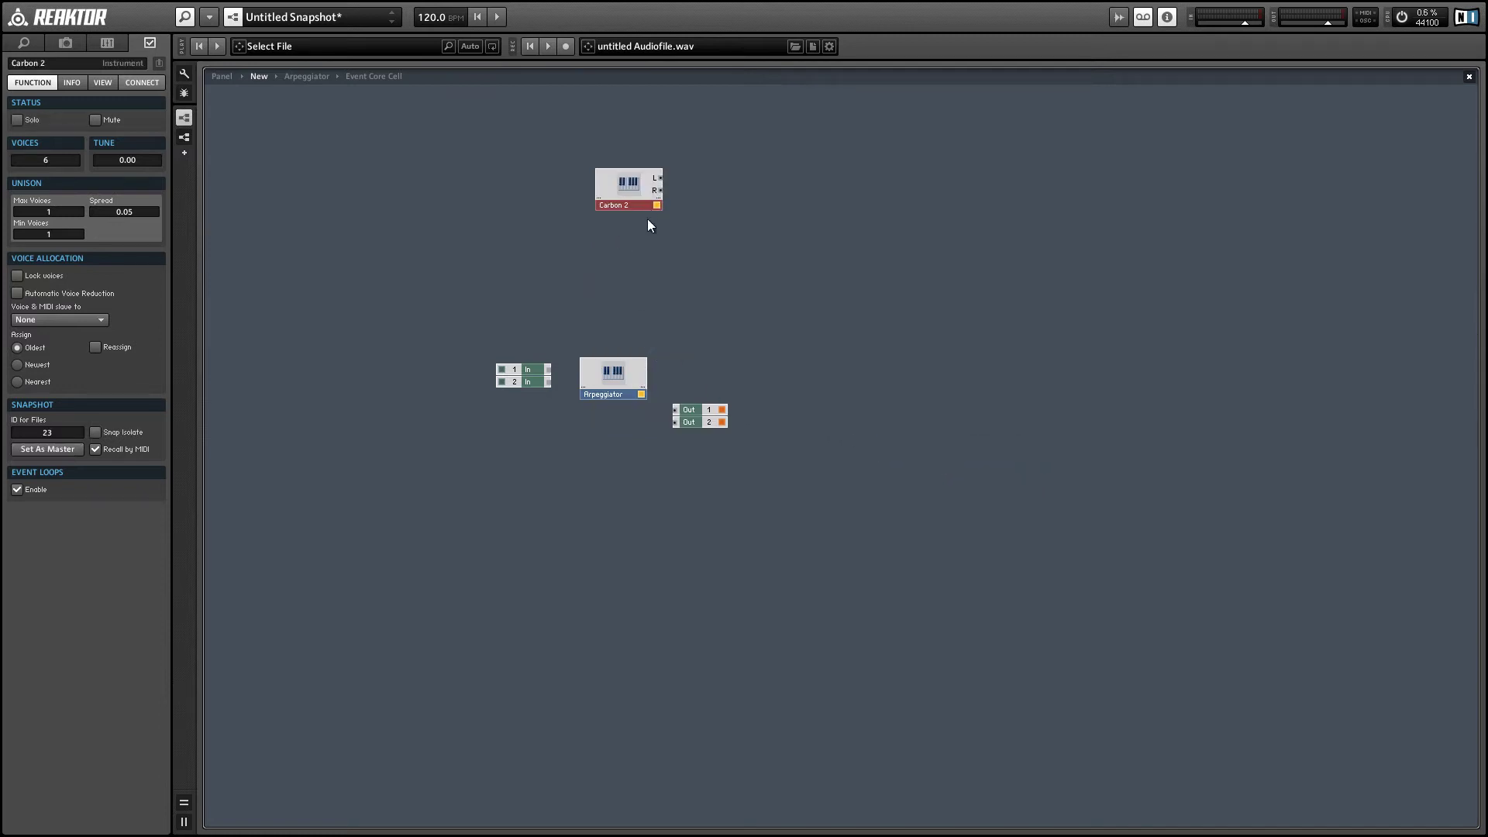
drag(632, 193, 617, 424)
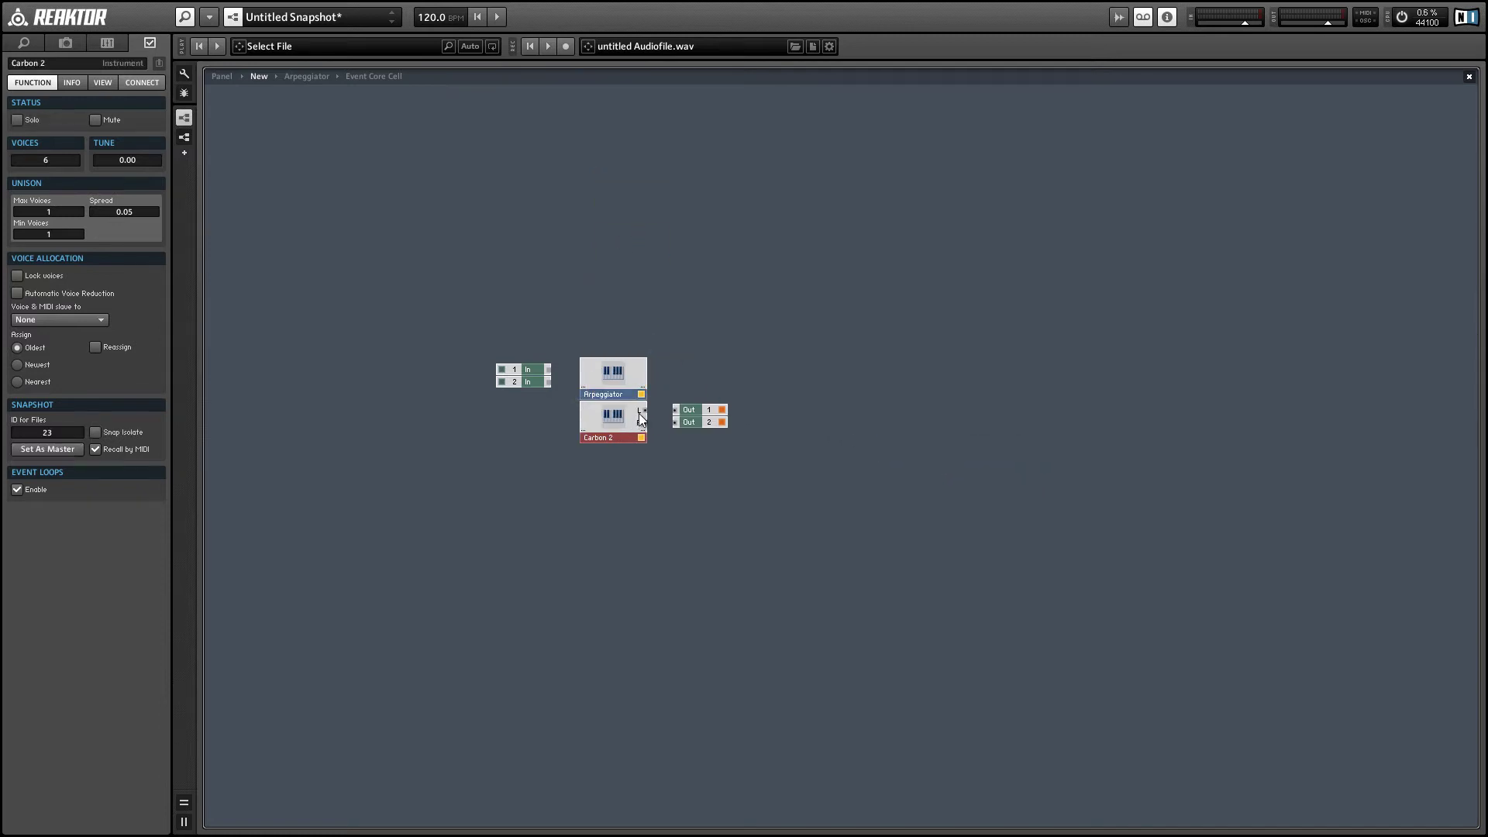
Wire Carbon 2's L/R to Out 1/2, set MIDI channel 2 from the Arpeggiator, then play.
click(141, 83)
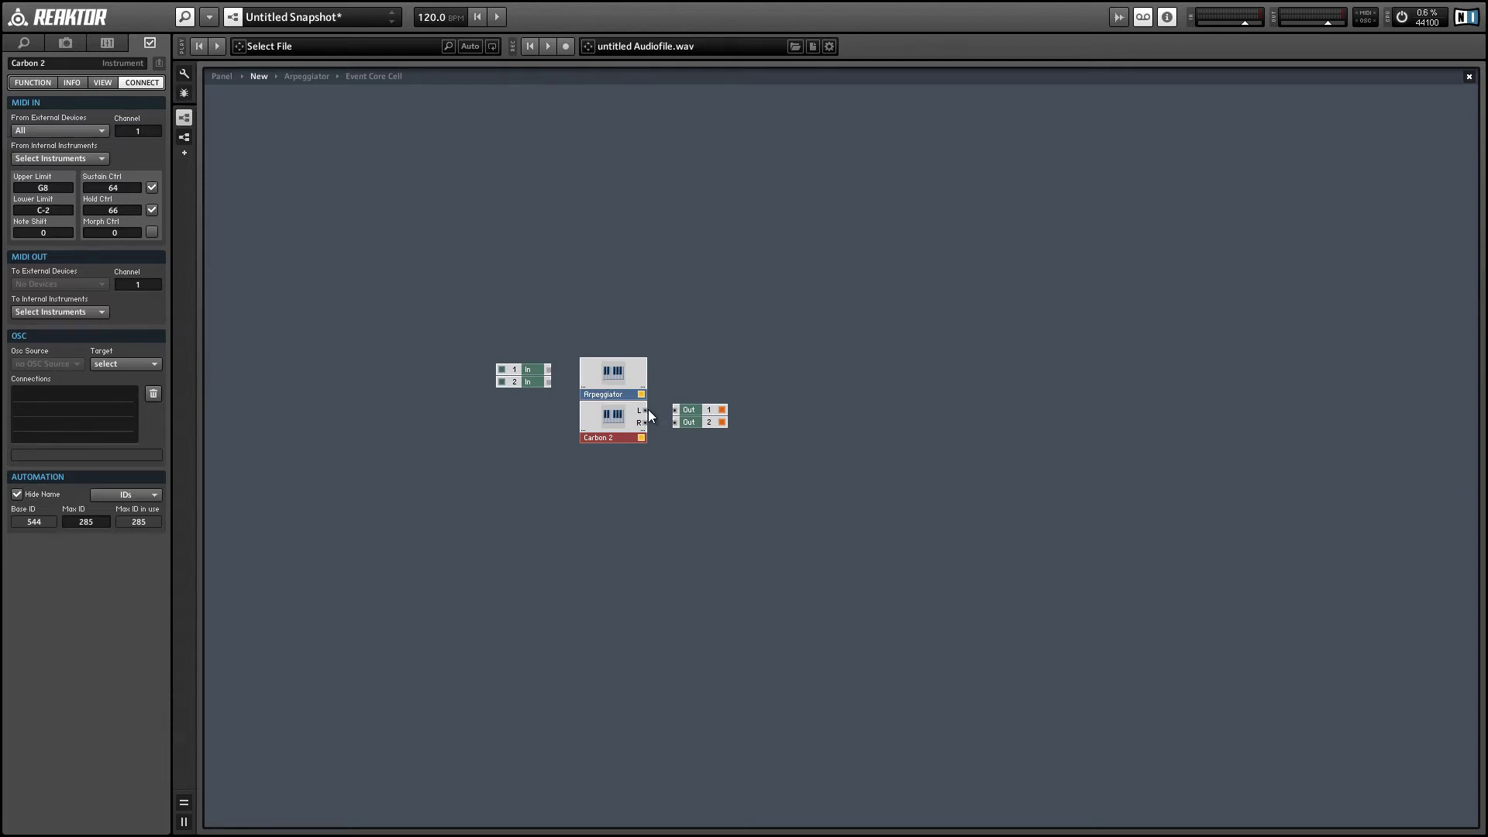
drag(644, 410, 675, 409)
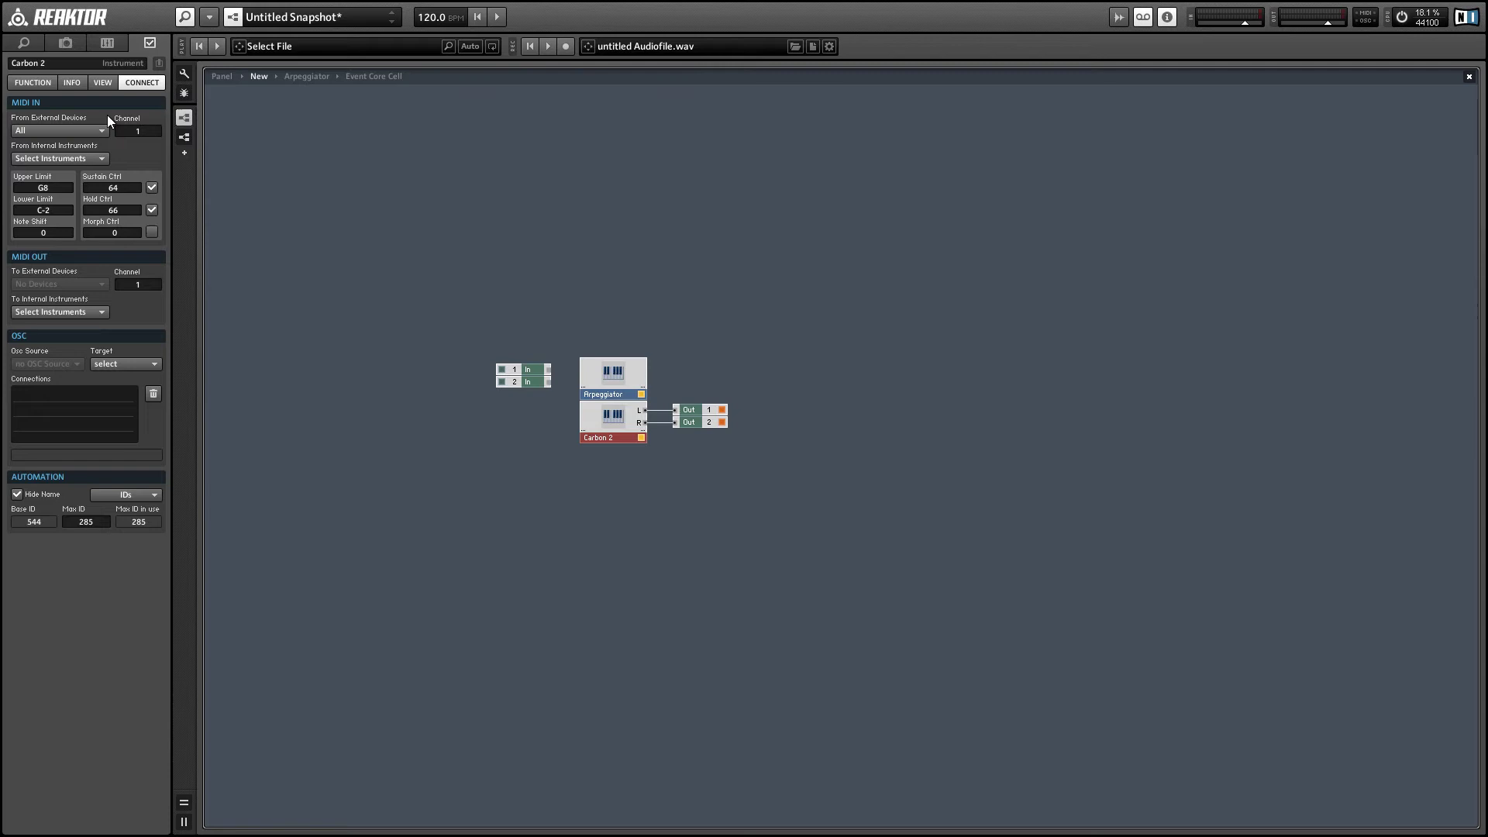
click(148, 130)
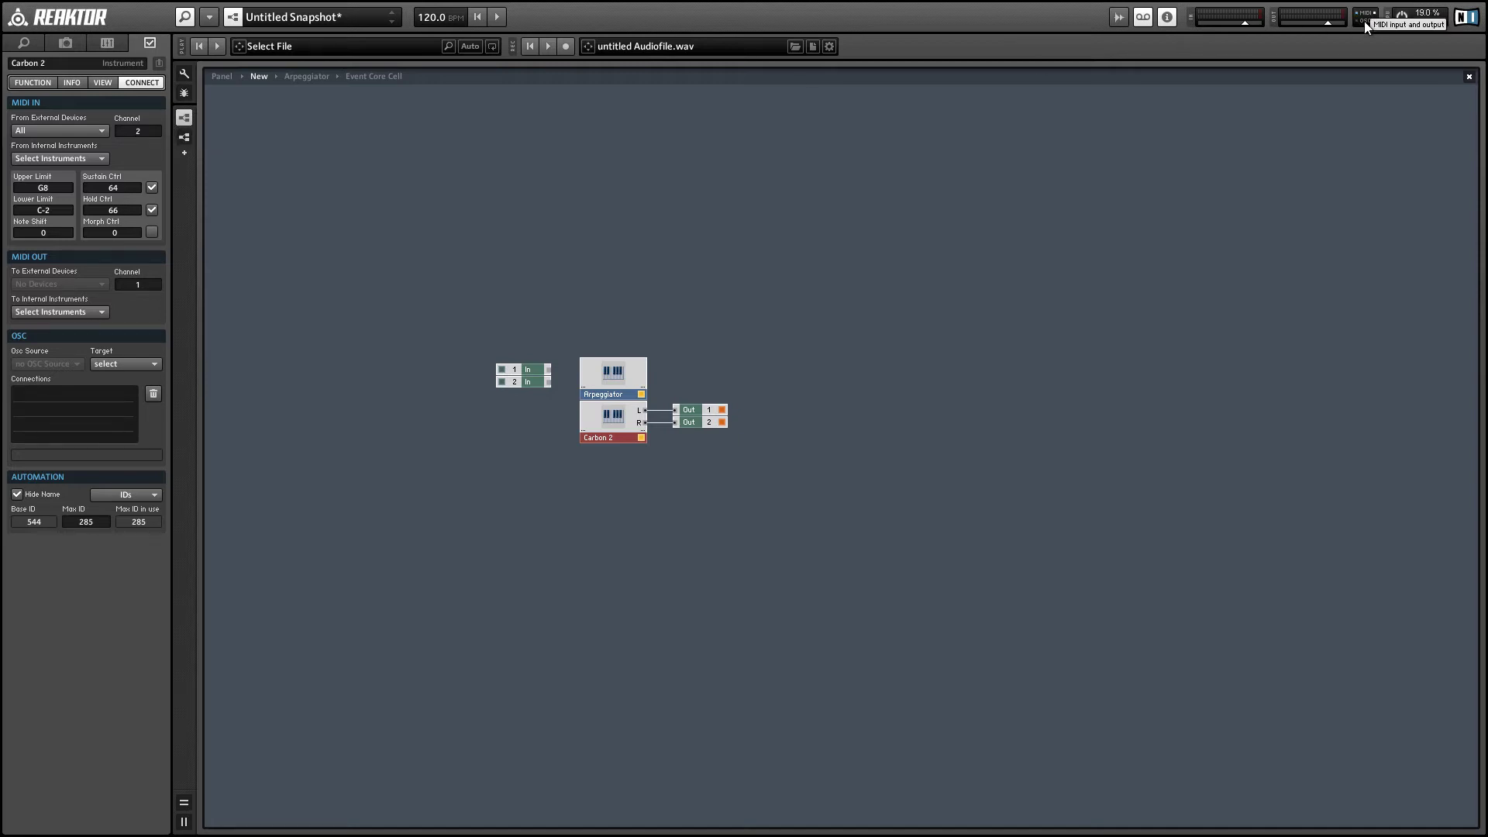
click(73, 158)
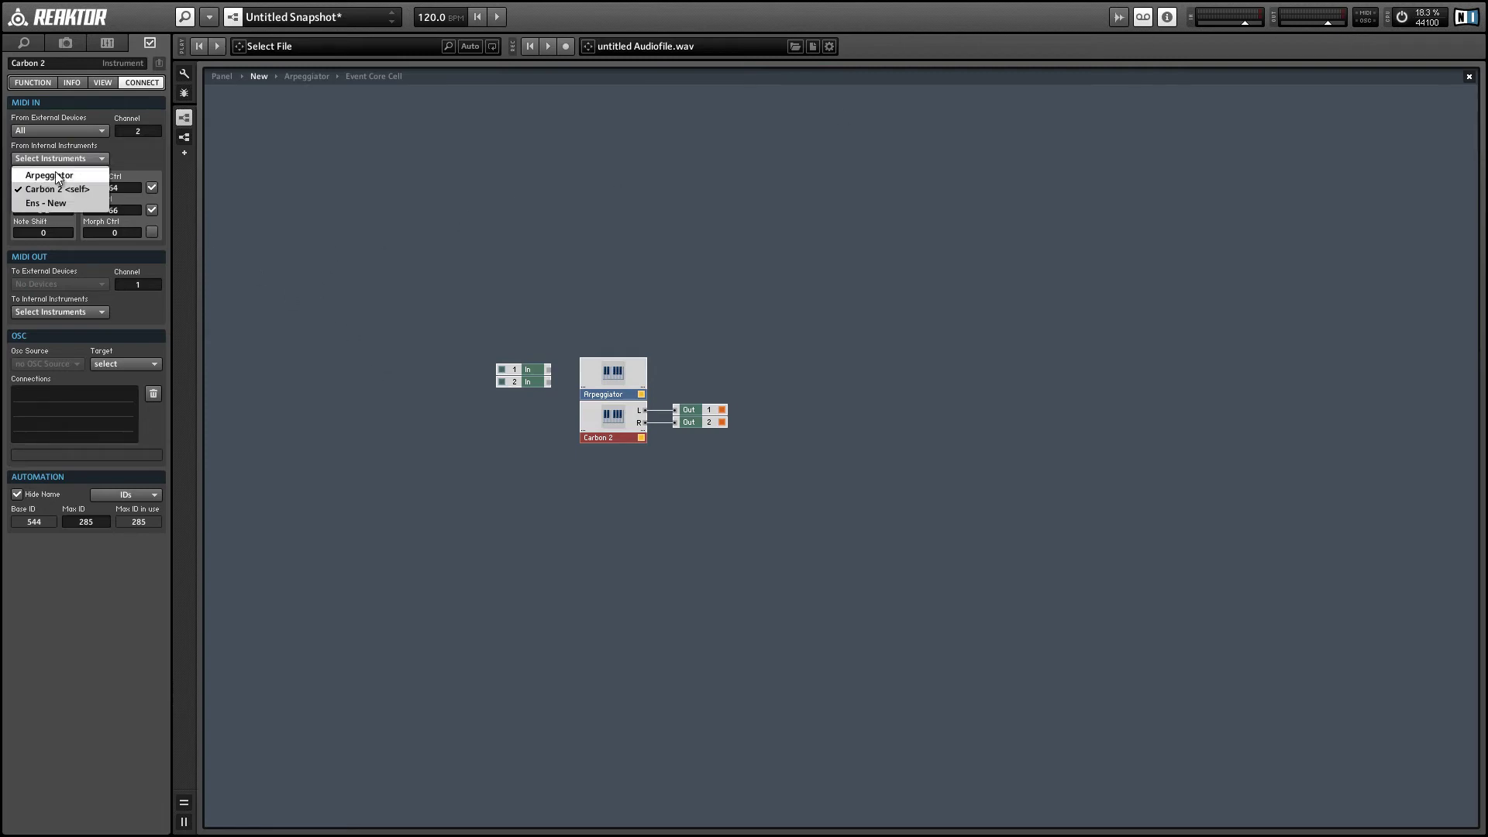
click(33, 178)
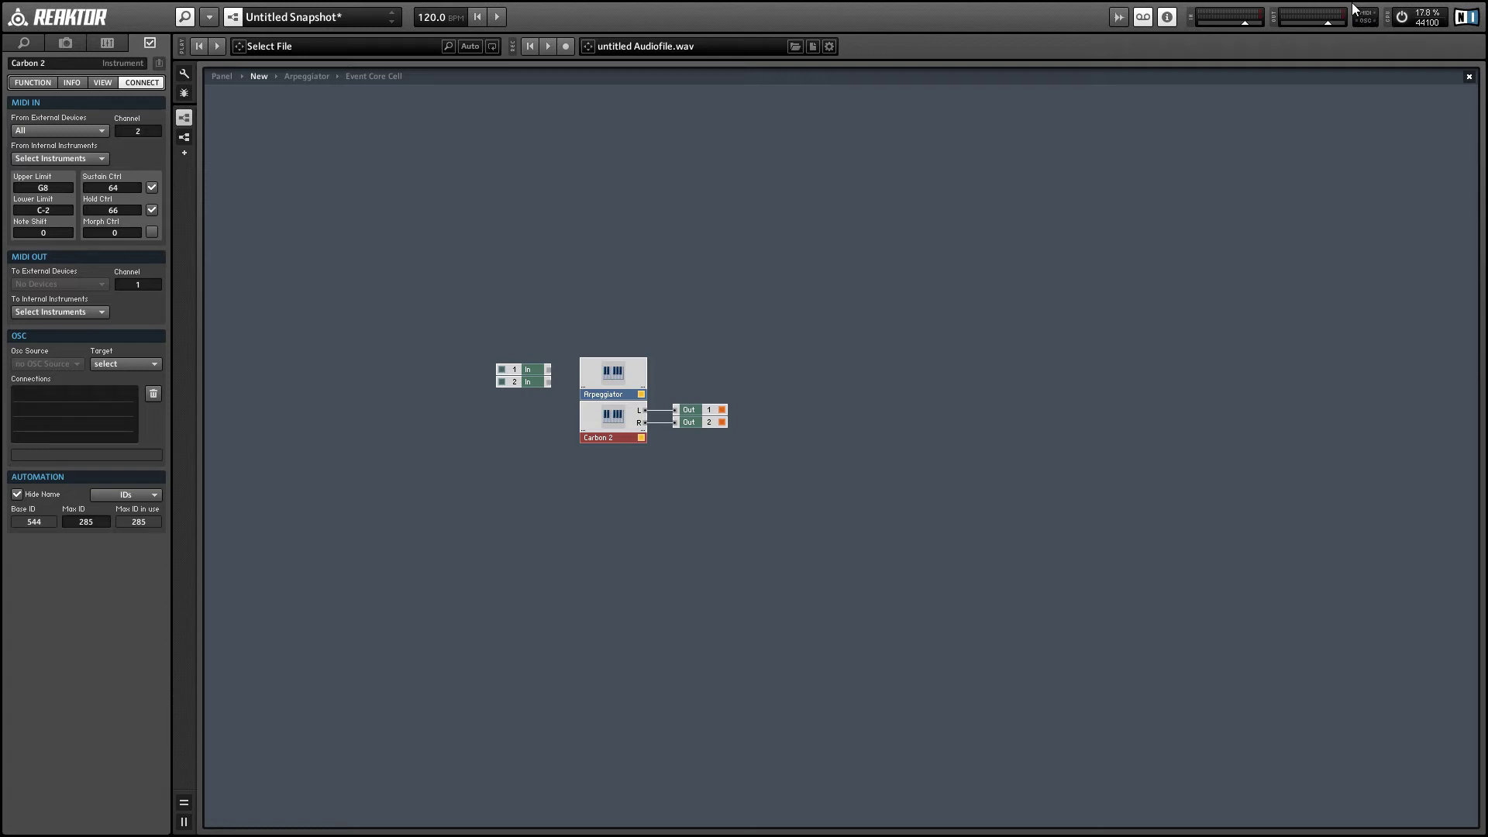
click(496, 16)
In panel view, set Carbon 2 as snapshot master and load snapshot 38 - Lead or Follow MW DD.
click(221, 76)
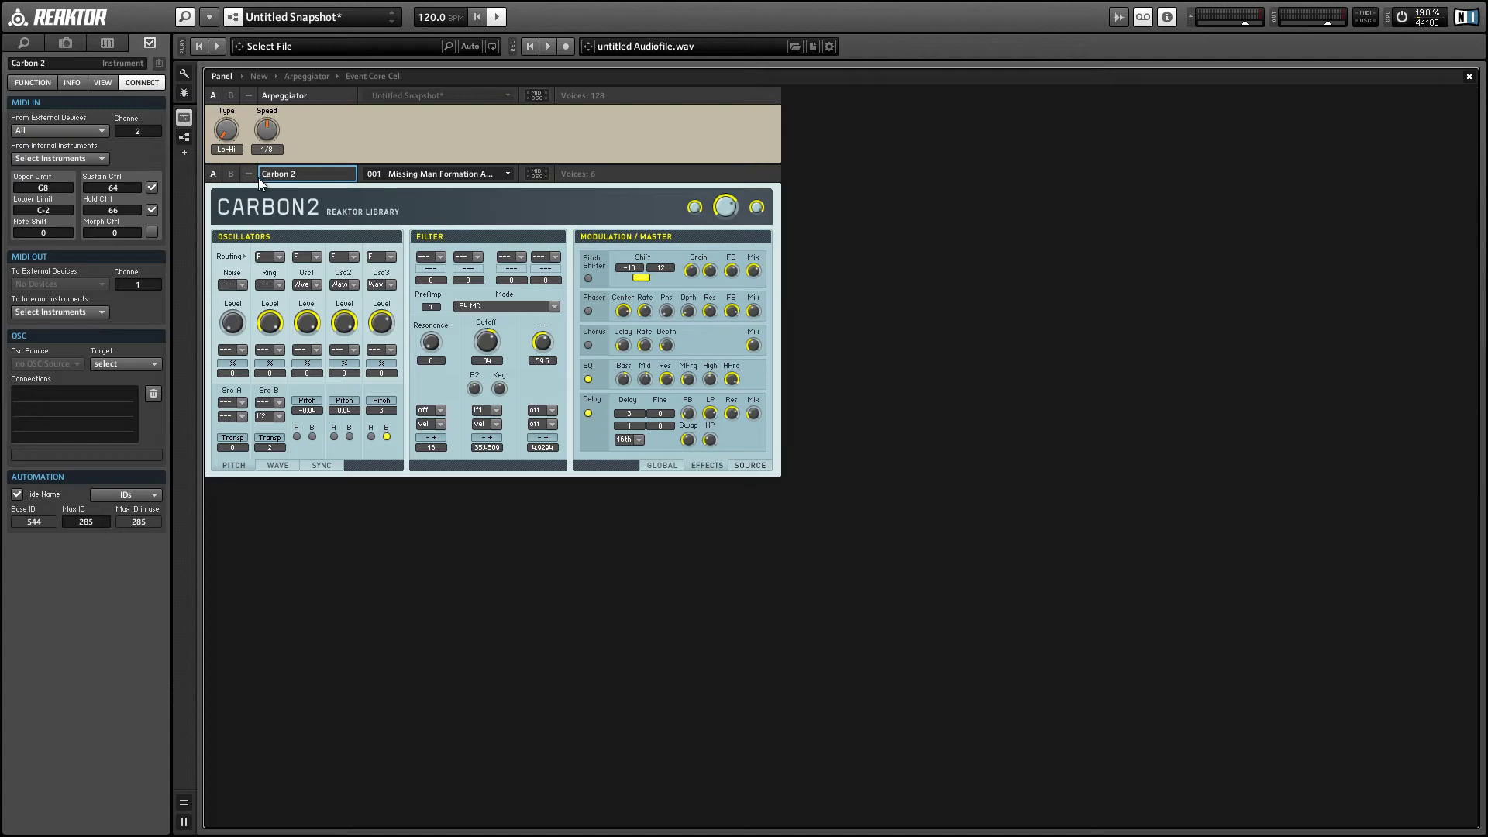
click(31, 87)
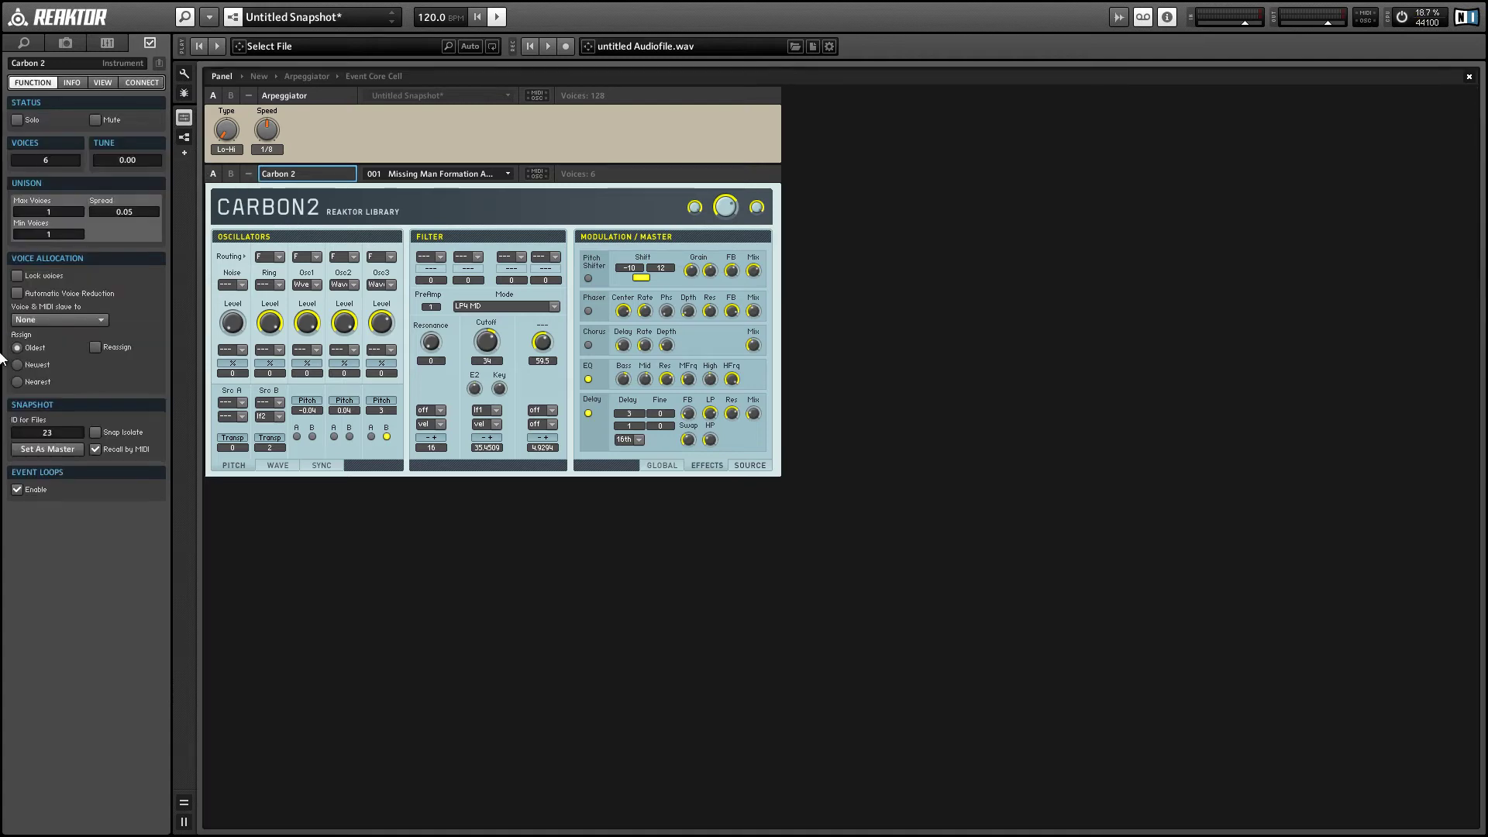
click(43, 452)
click(300, 19)
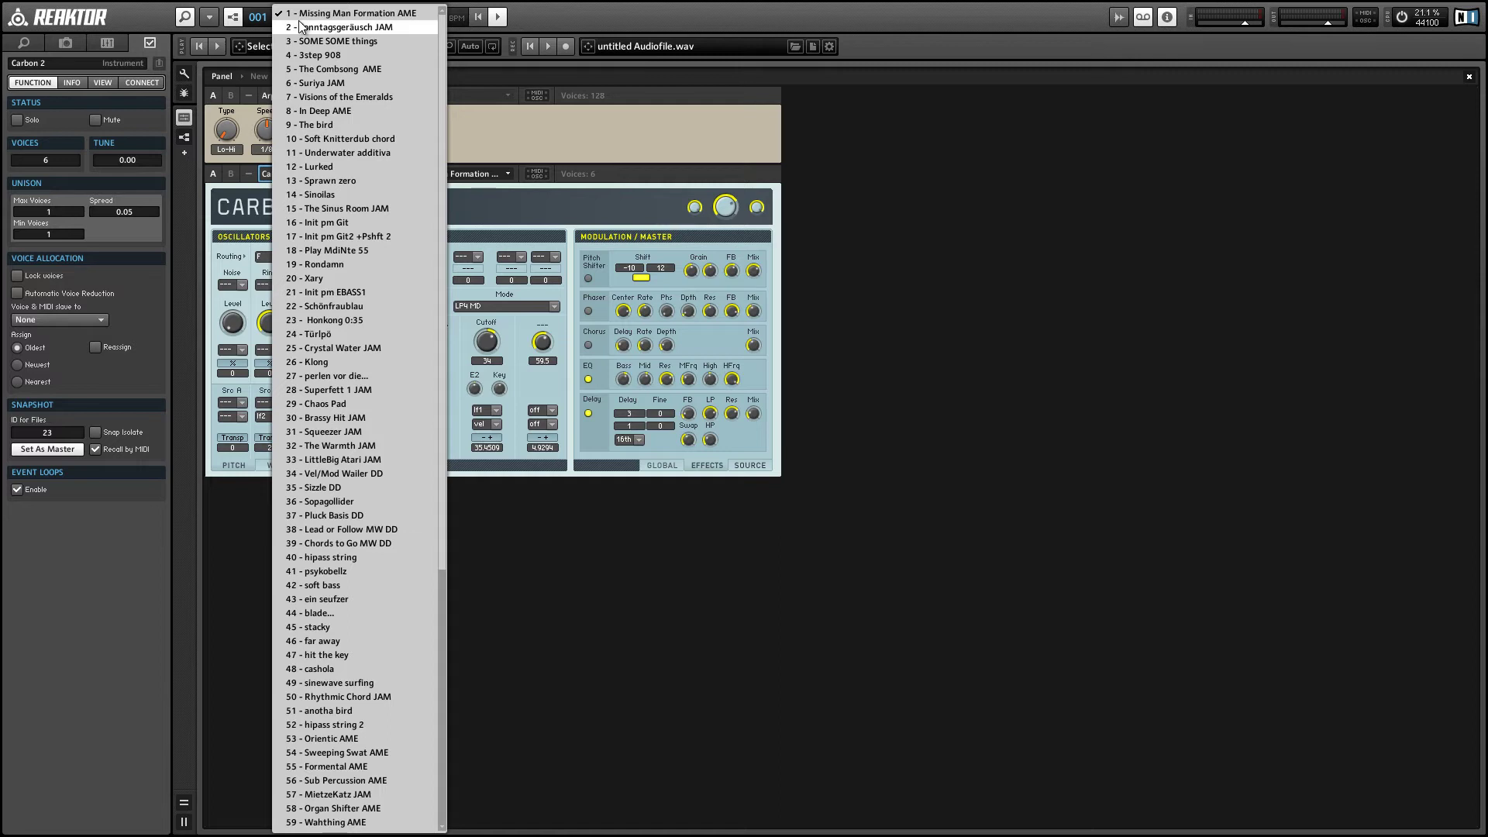
click(368, 530)
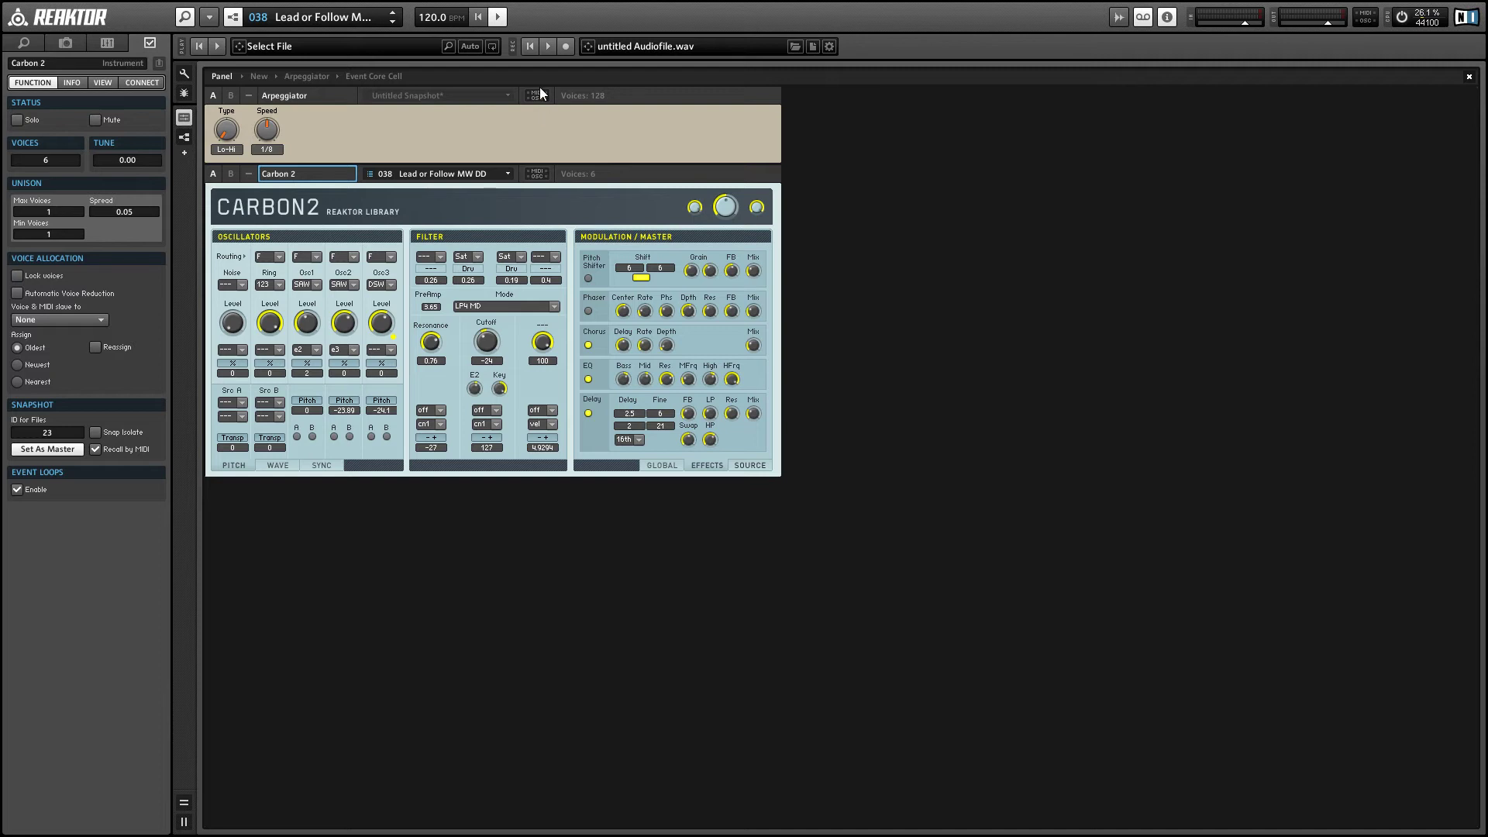
click(549, 139)
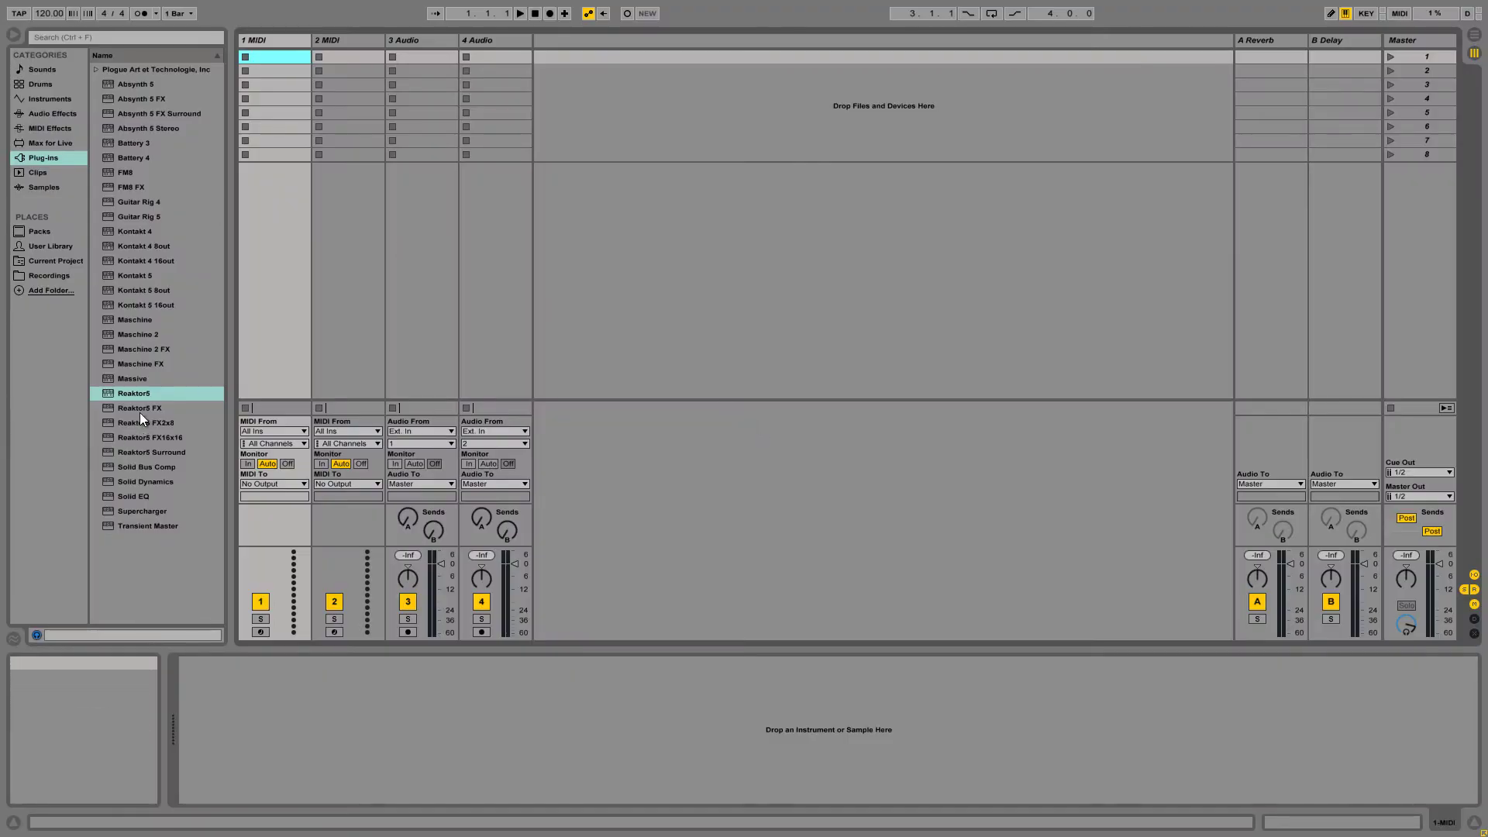
Put Reaktor5 on the first MIDI track and load the recent Arp ensemble into it.
drag(127, 395, 279, 48)
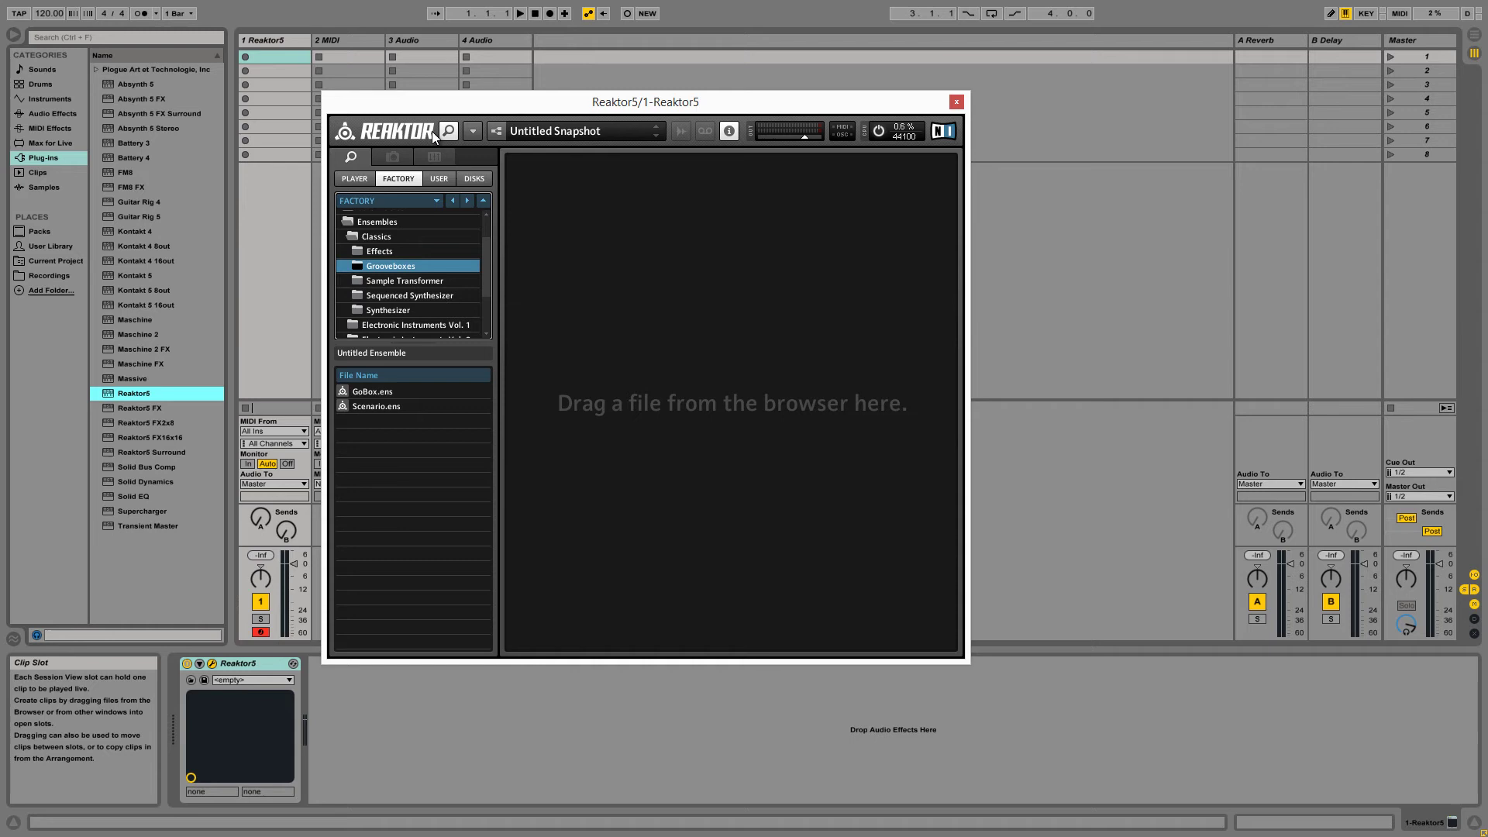
click(473, 132)
mouse_move(482, 150)
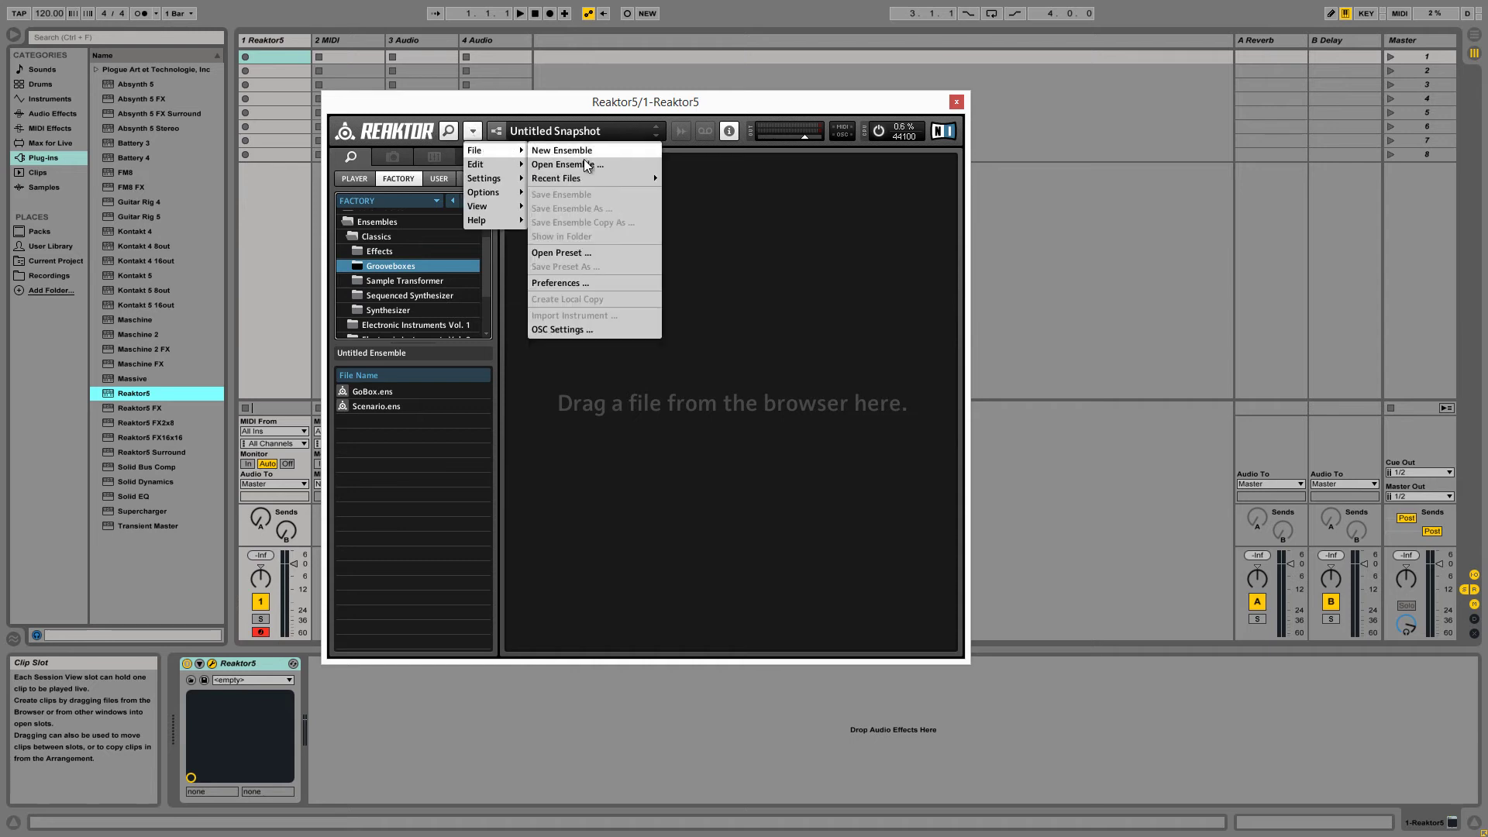
mouse_move(585, 178)
click(699, 177)
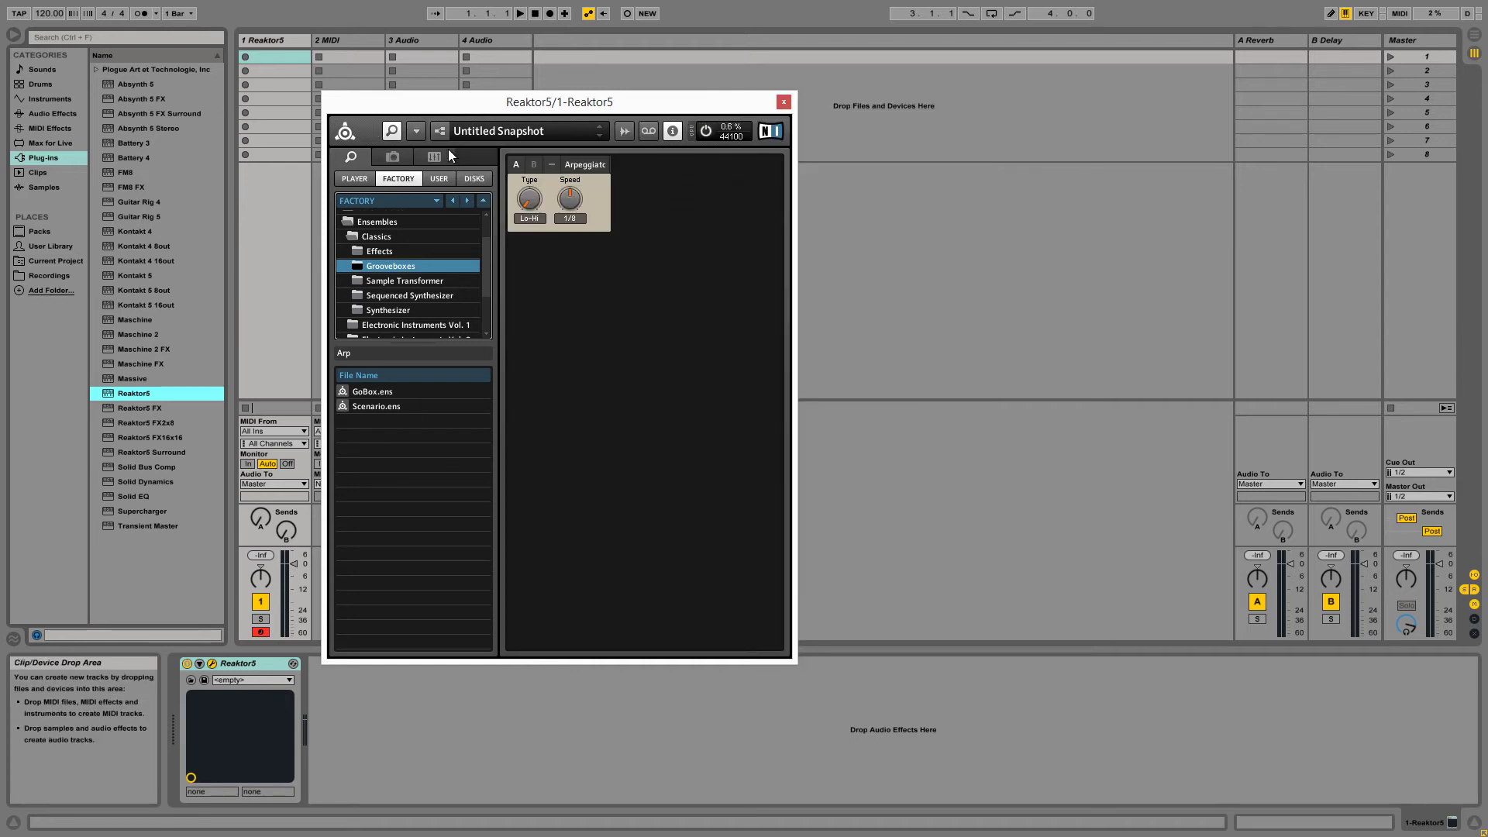
click(392, 132)
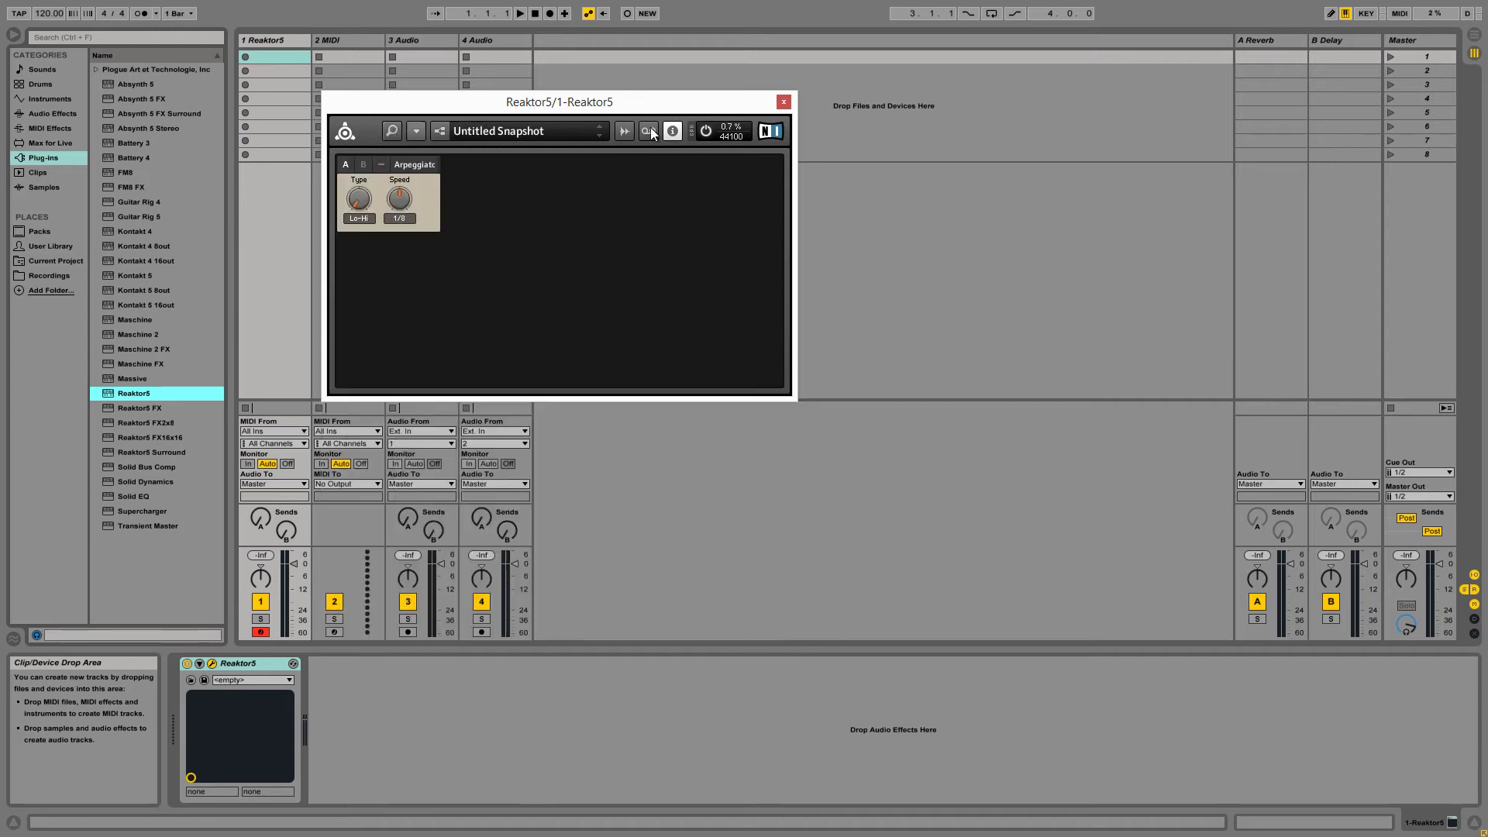
click(787, 102)
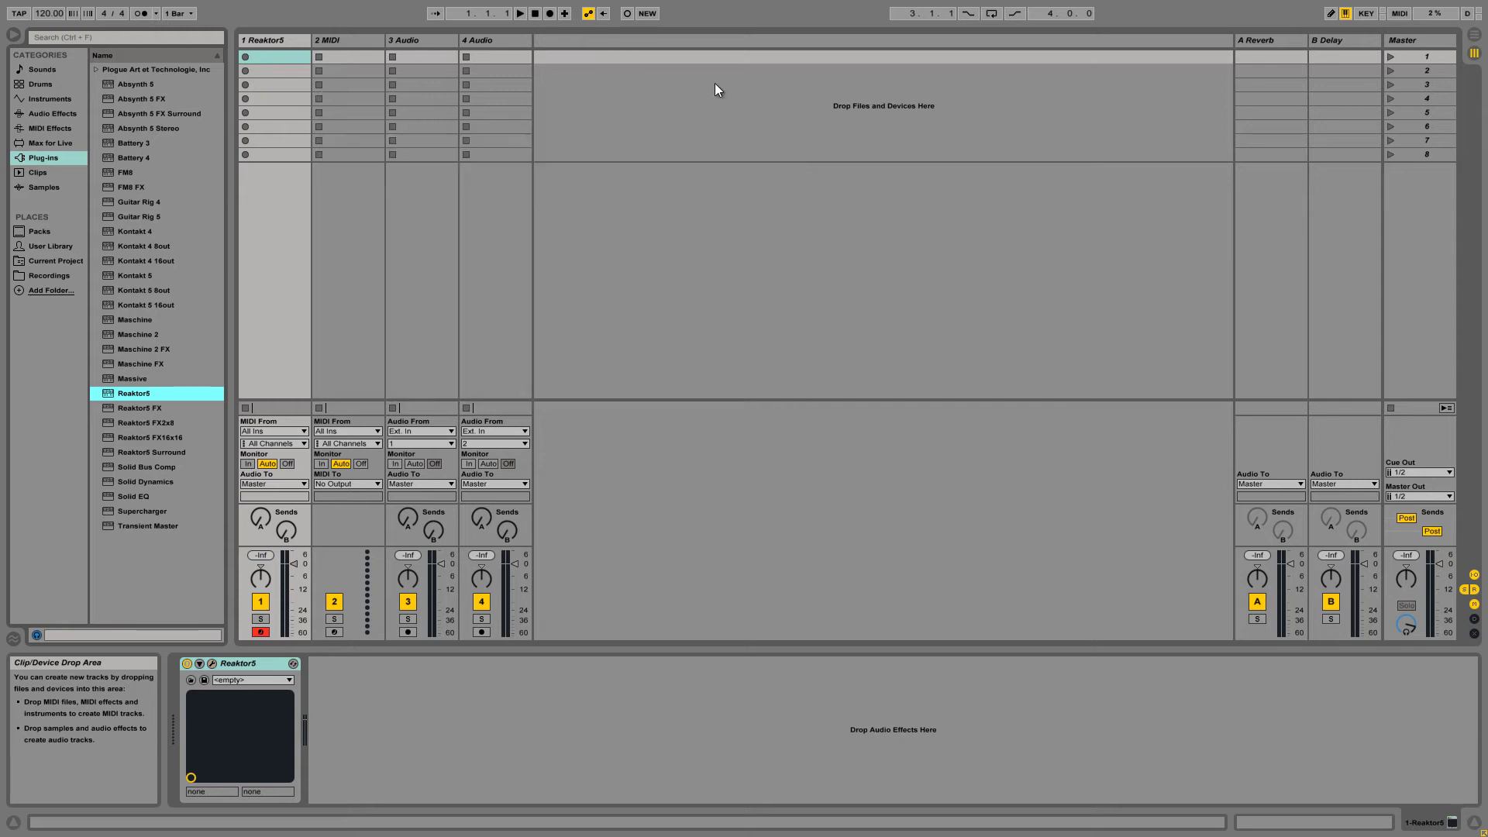
Set track 1's MIDI From to block and its monitoring to In.
click(260, 431)
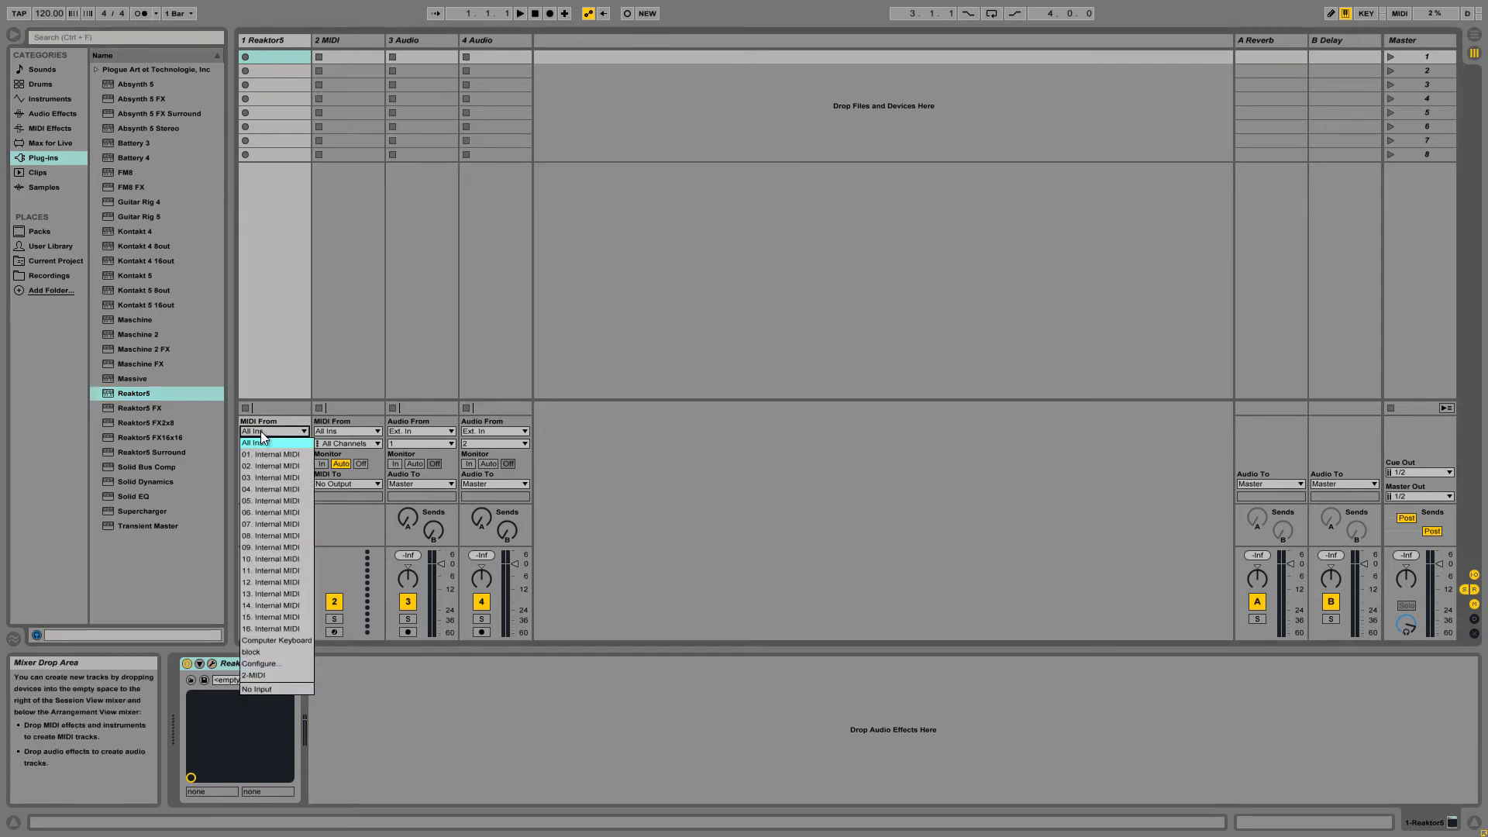
click(266, 652)
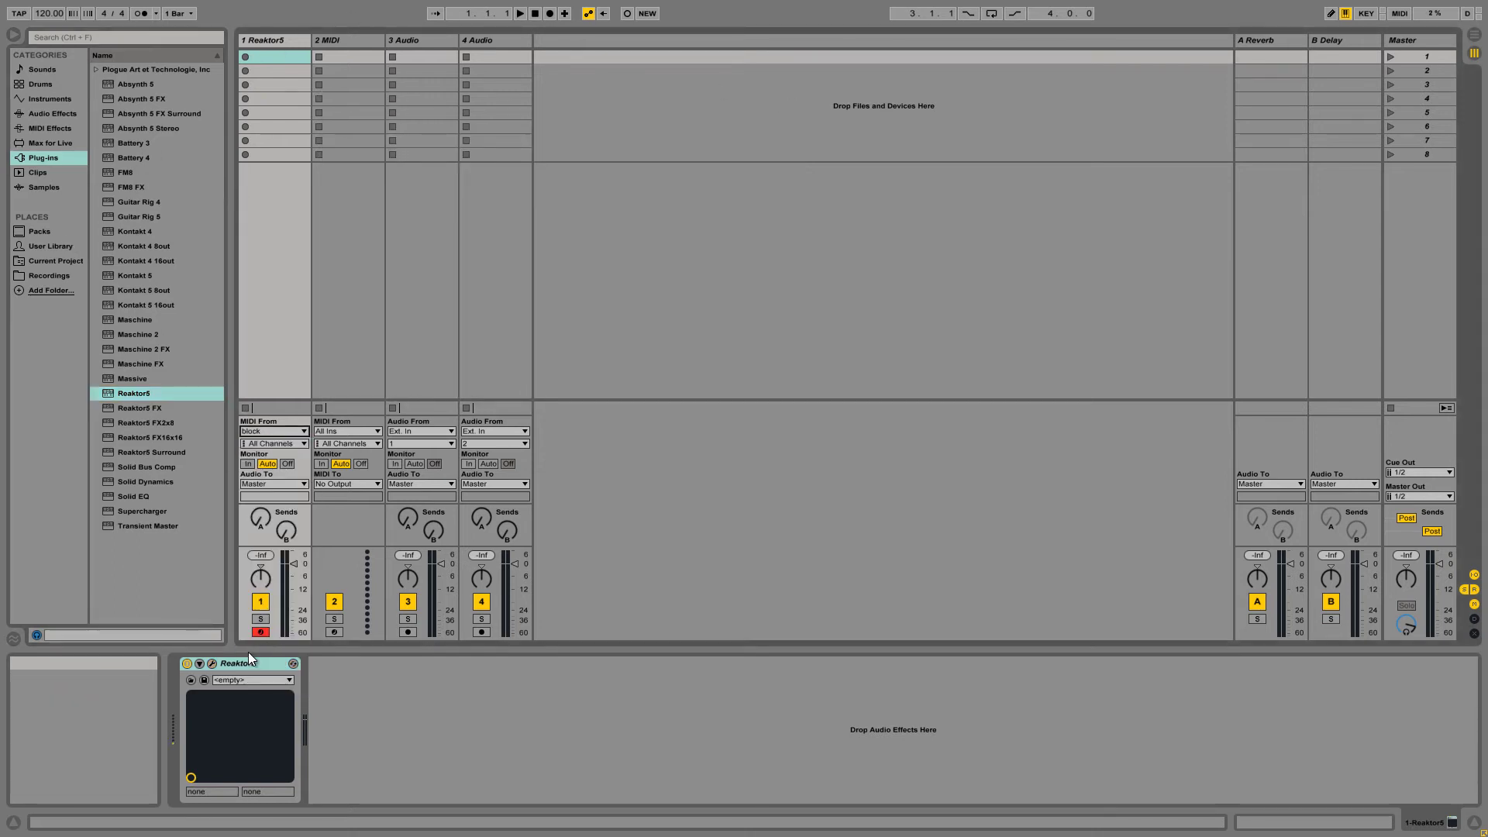
click(248, 463)
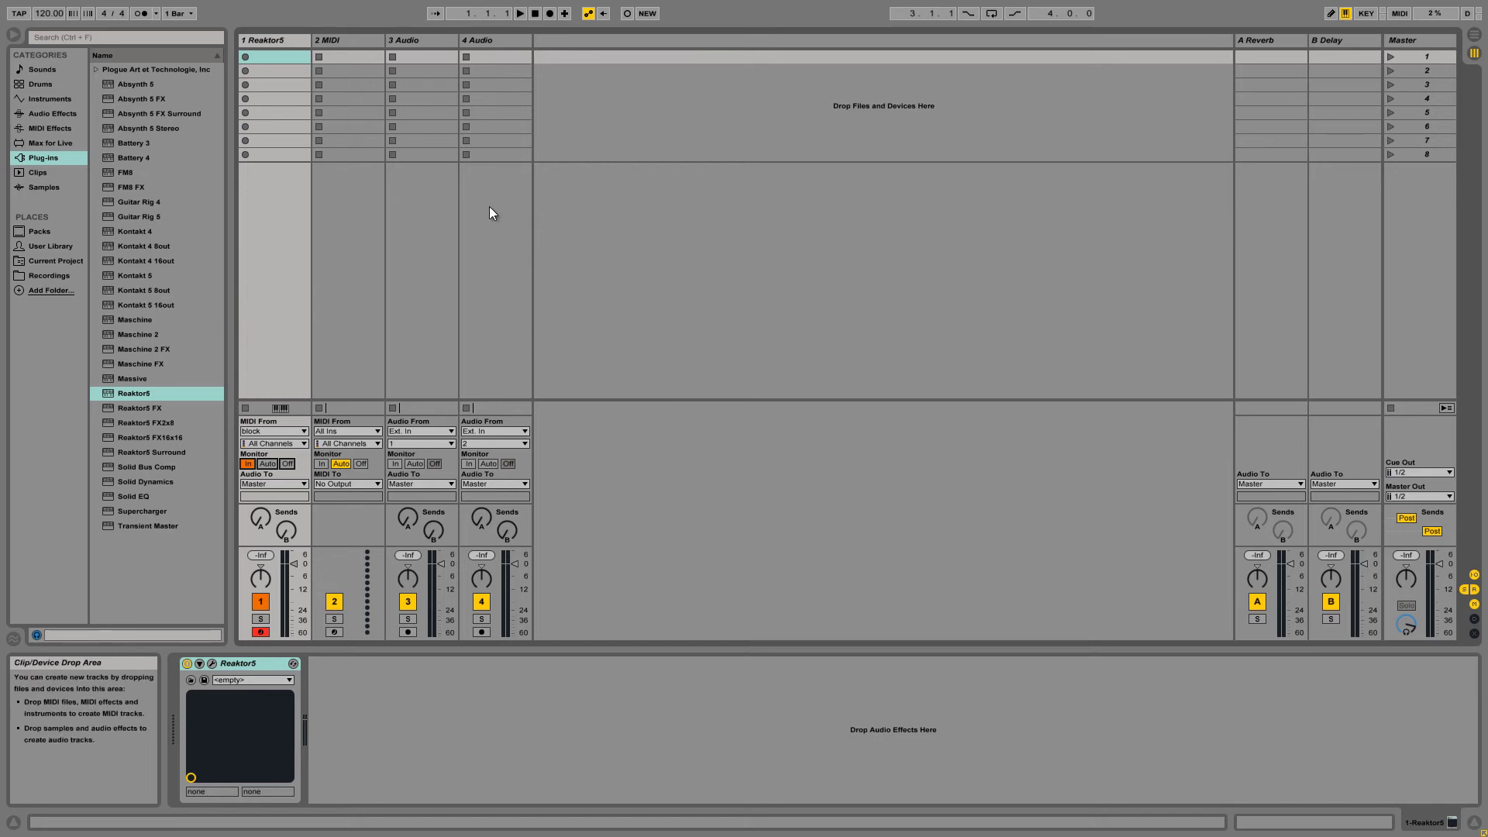
Drop the FM8 plug-in onto the second MIDI track.
click(351, 40)
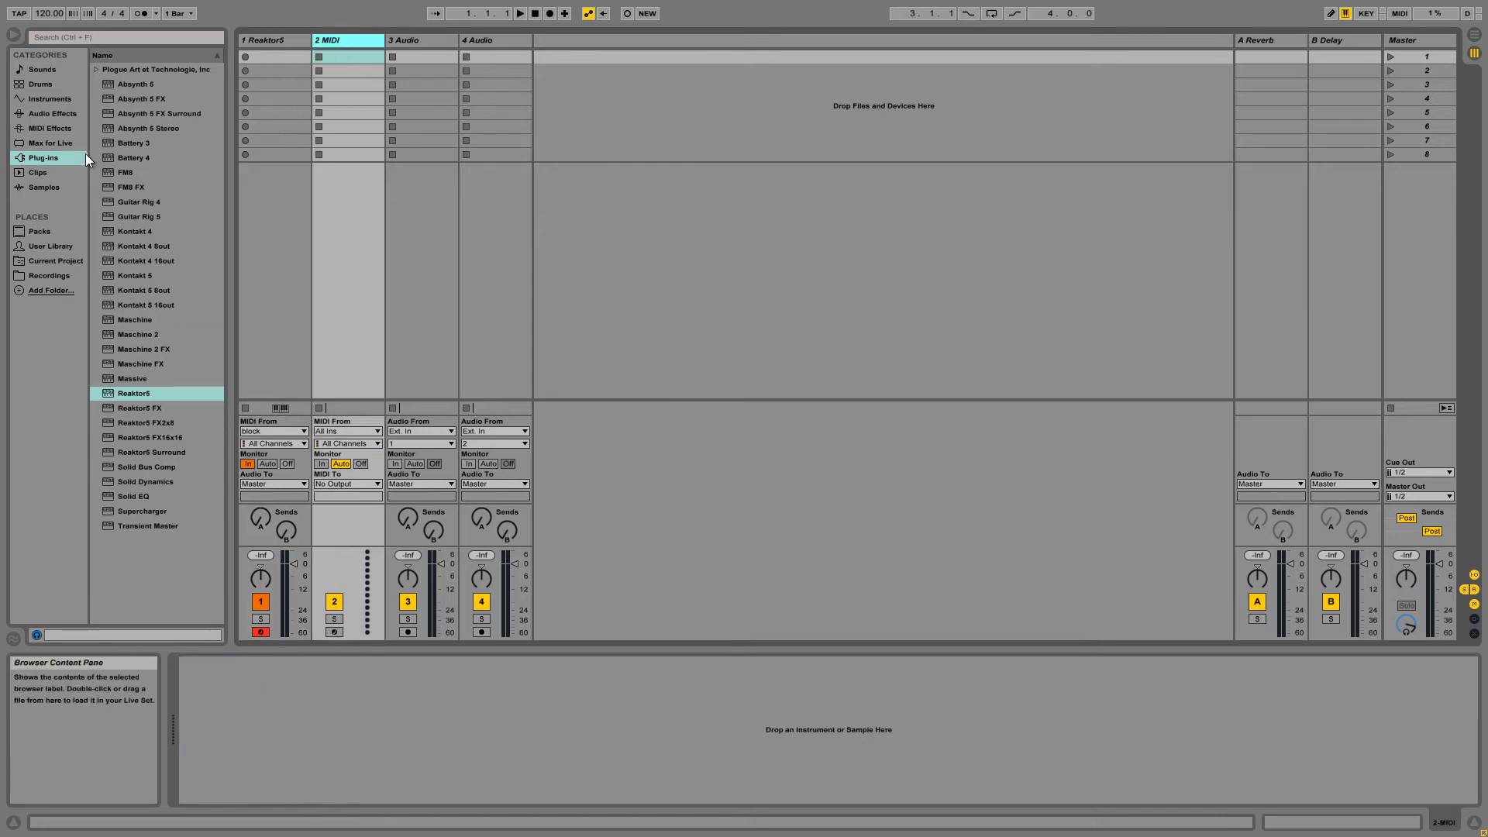
drag(132, 172, 349, 44)
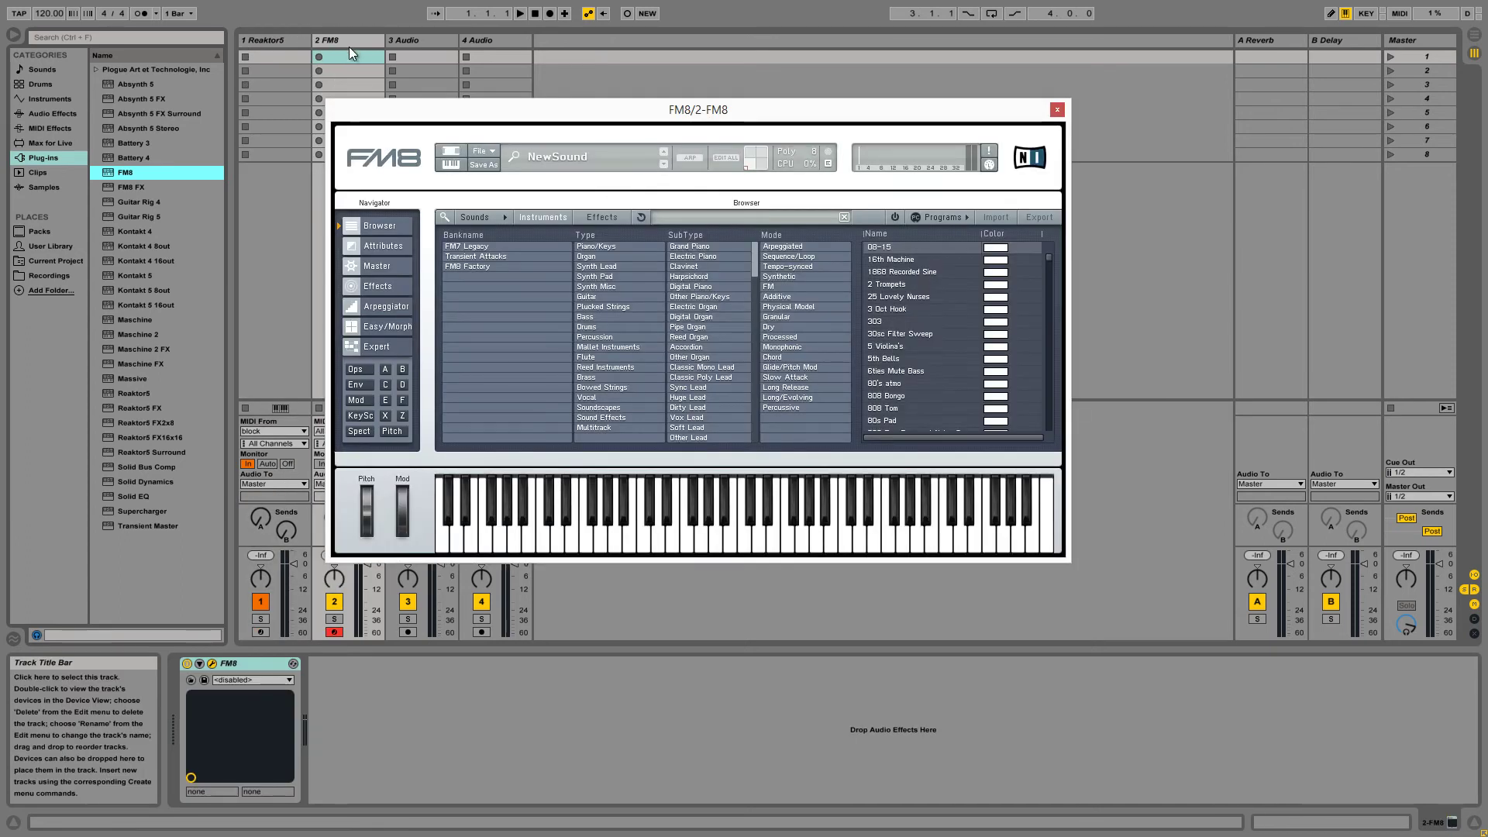
drag(524, 129, 711, 108)
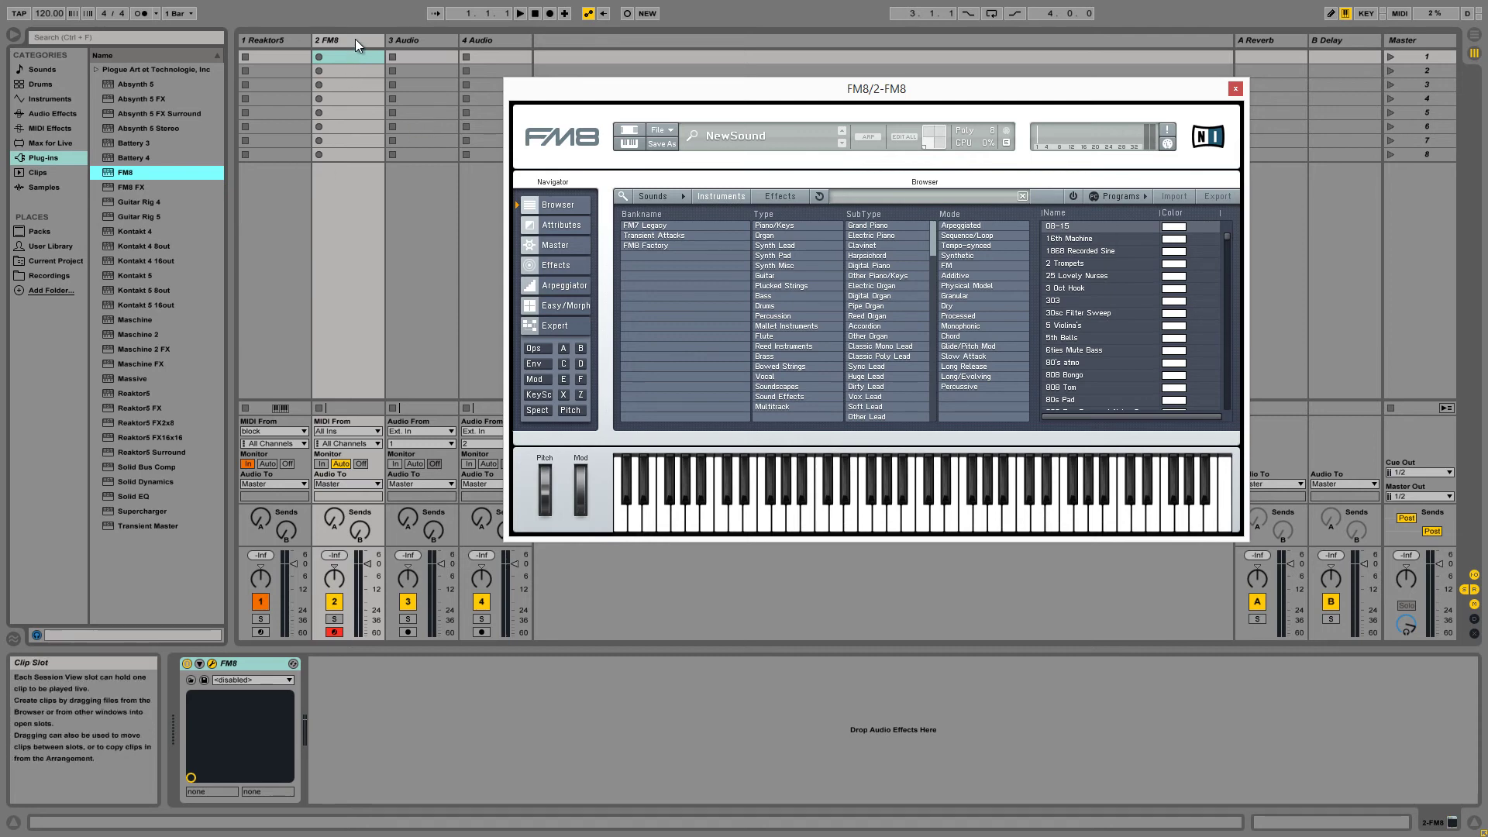
Set track 2's MIDI From to 1-Reaktor5 / Reaktor5 with monitoring set to In.
click(336, 430)
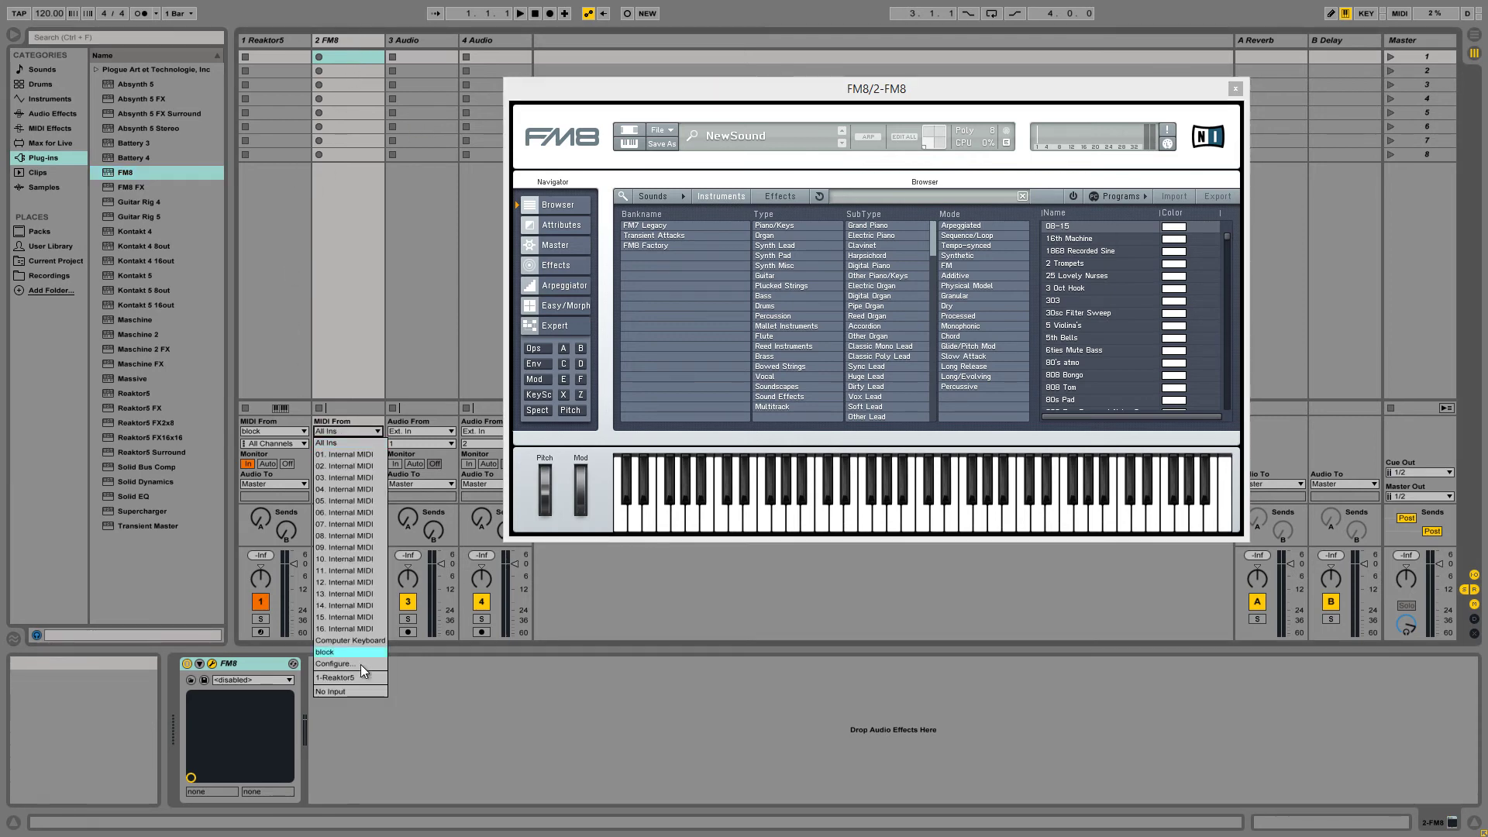
click(340, 677)
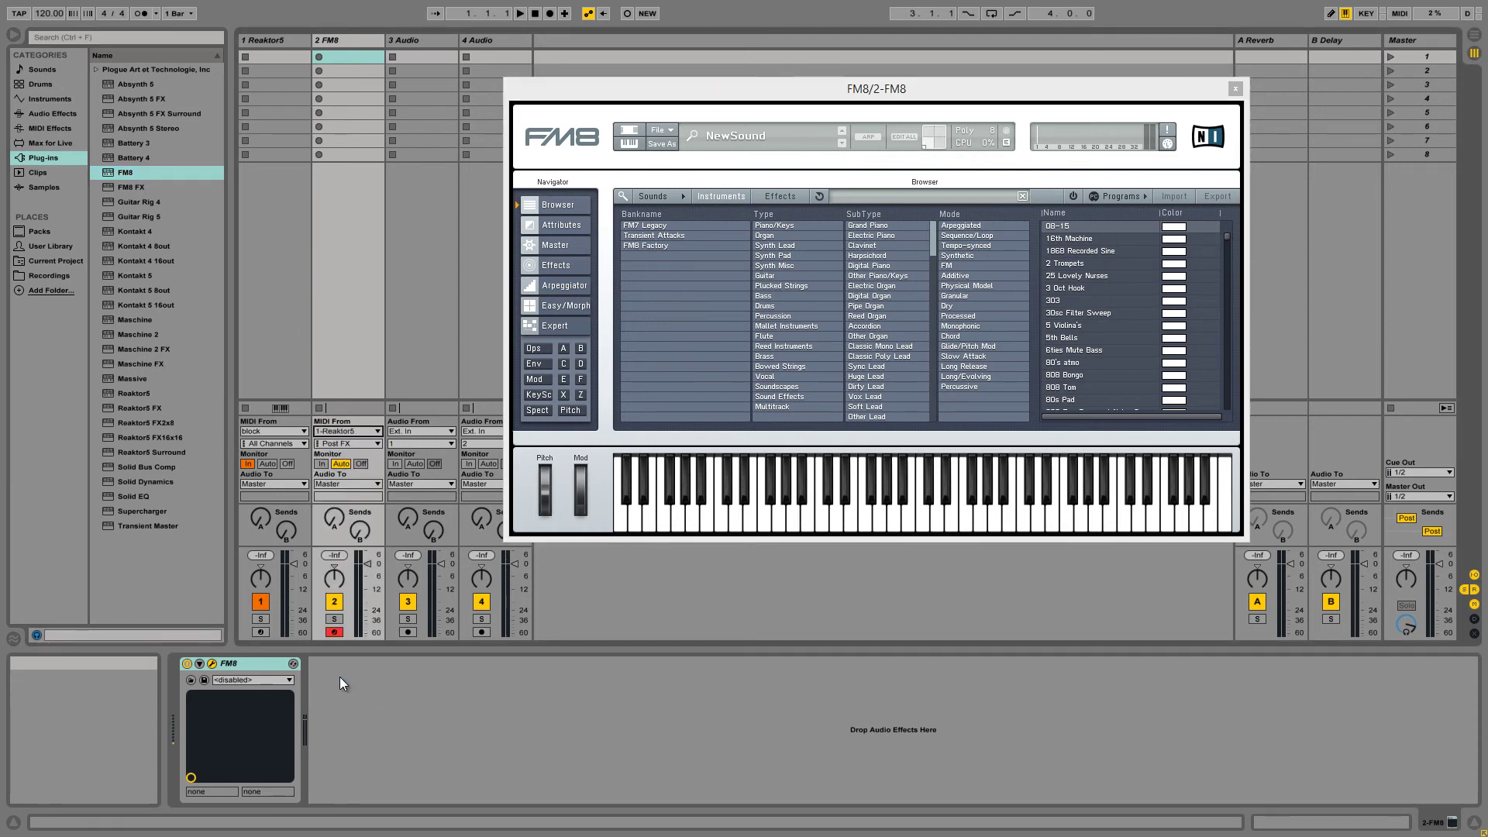
click(329, 444)
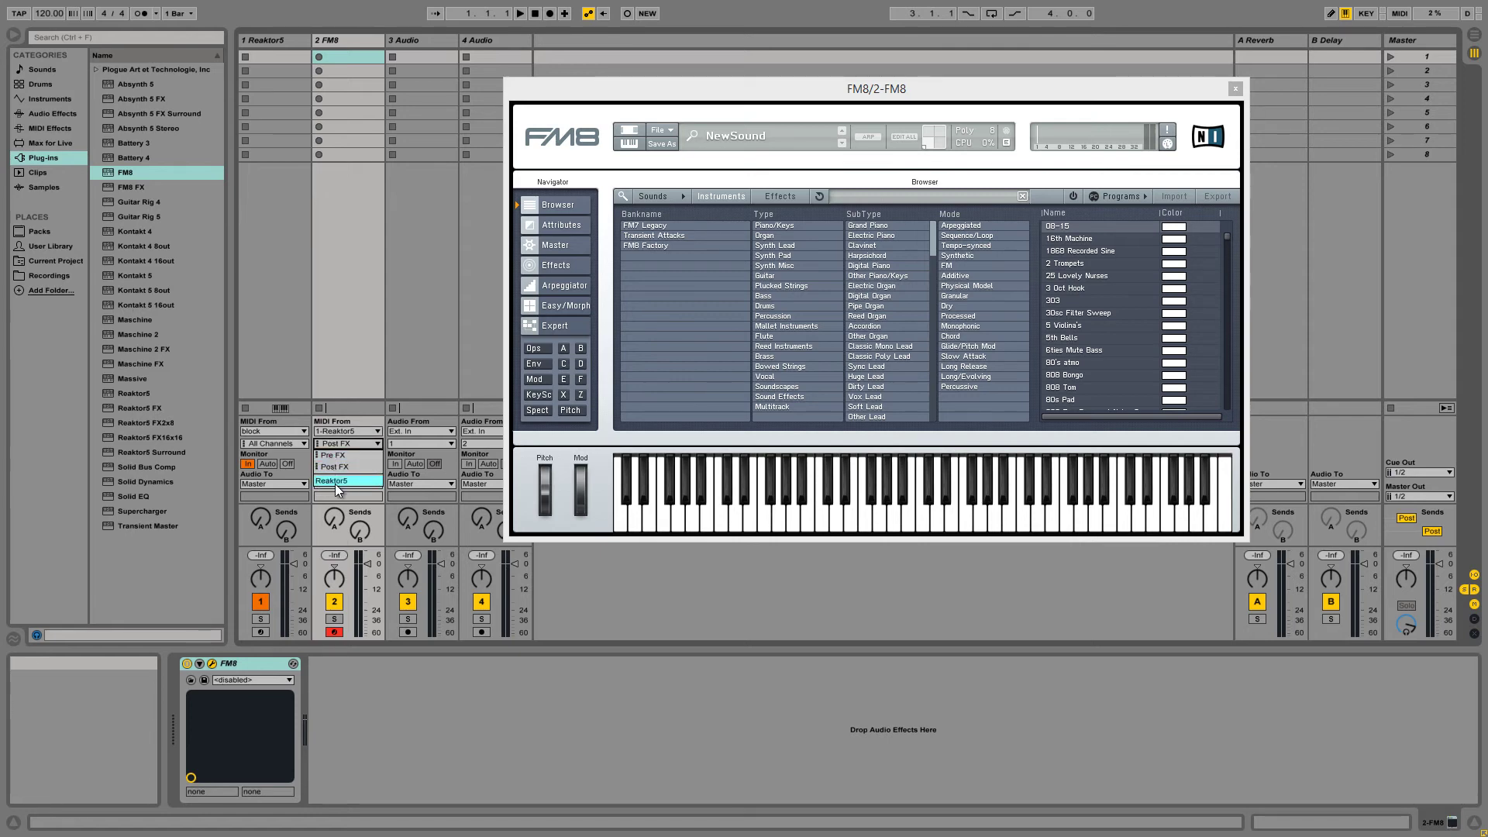
click(335, 481)
click(321, 463)
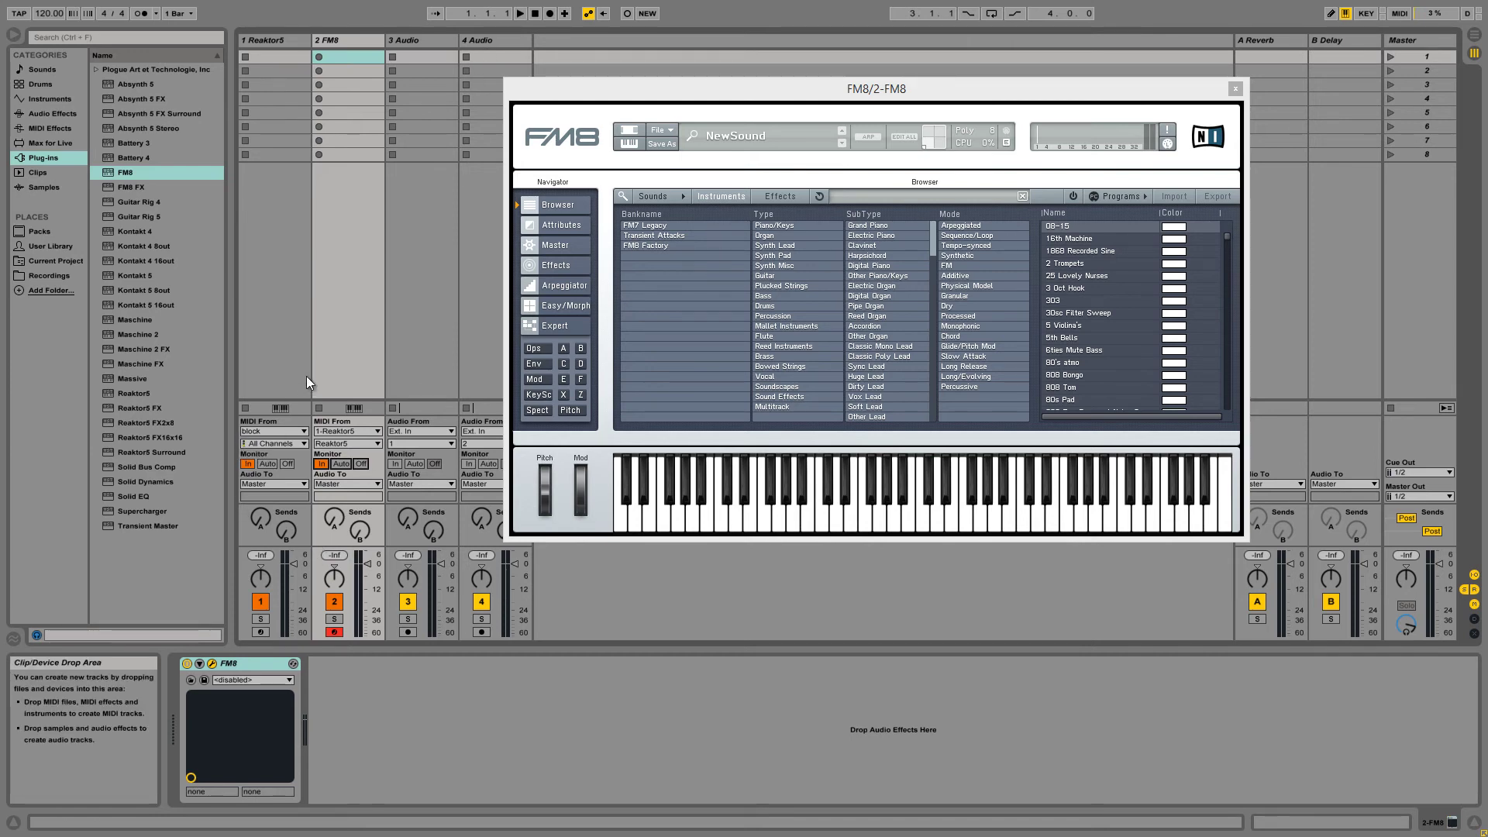
click(360, 41)
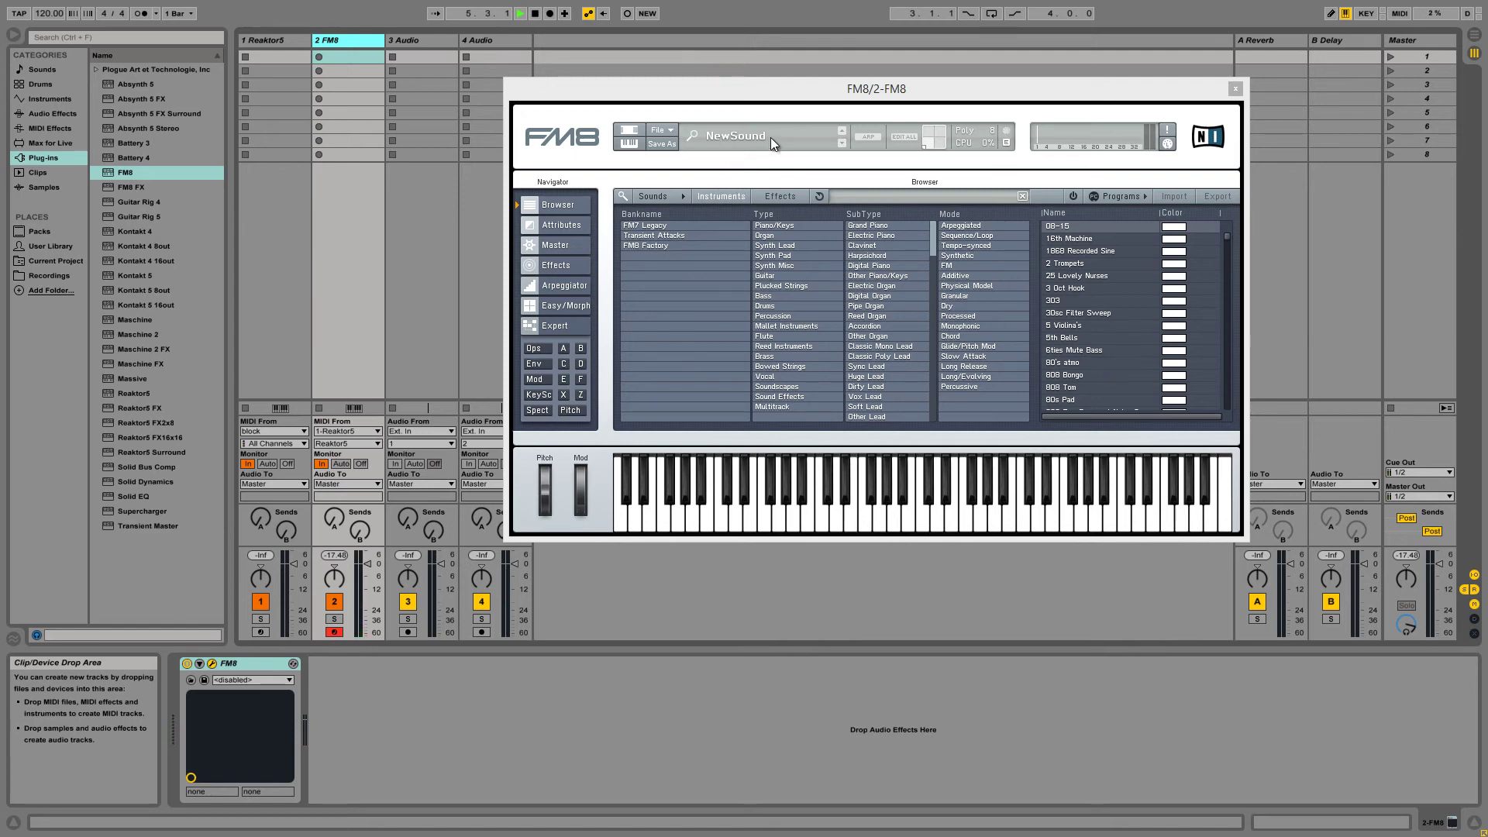
Filter FM8's browser to Arpeggiated mode and load the Chain Saw Mascara preset.
click(957, 227)
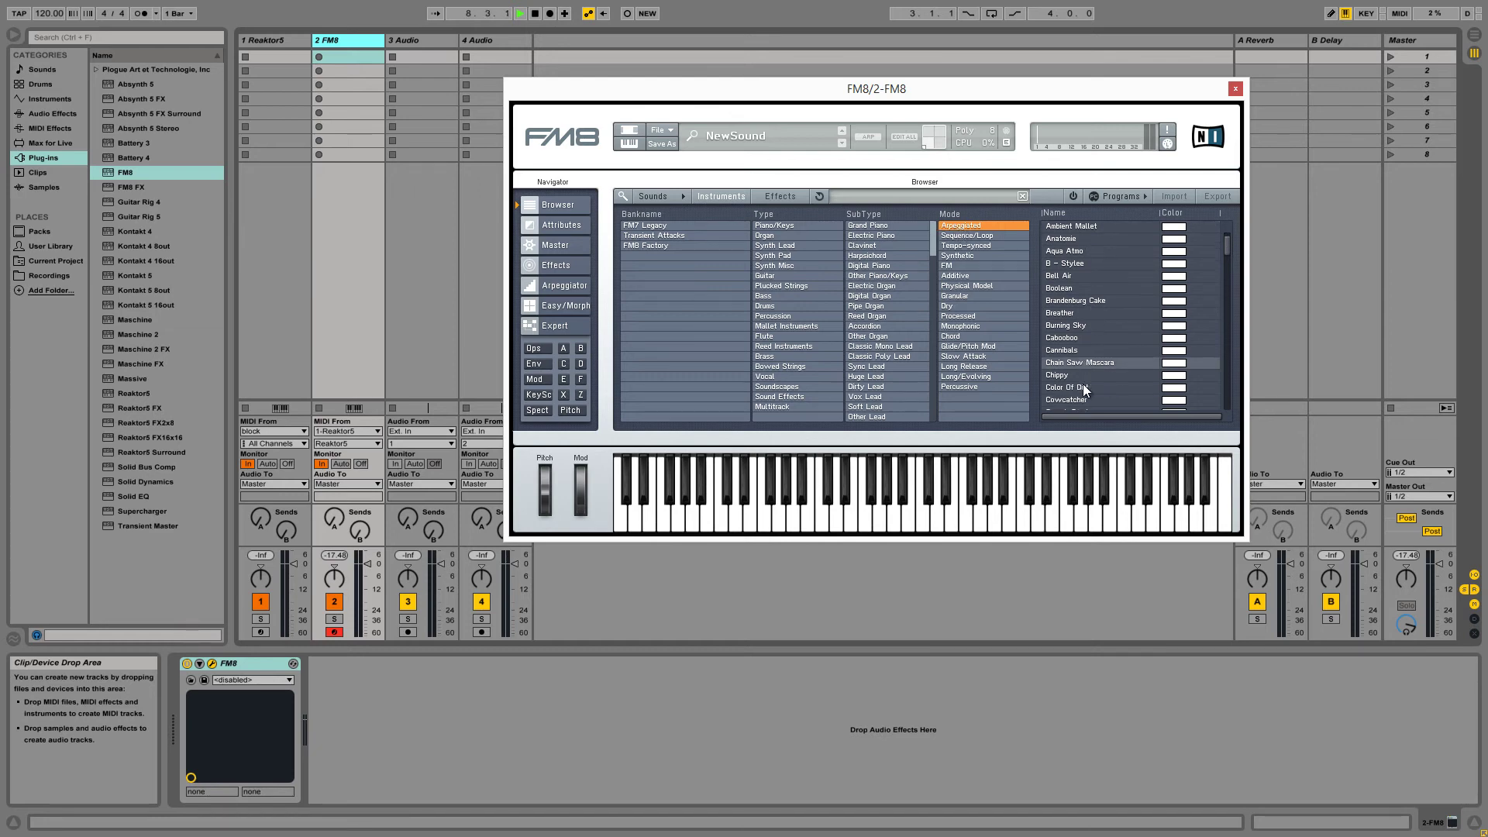
scroll(1083, 364, down, 2)
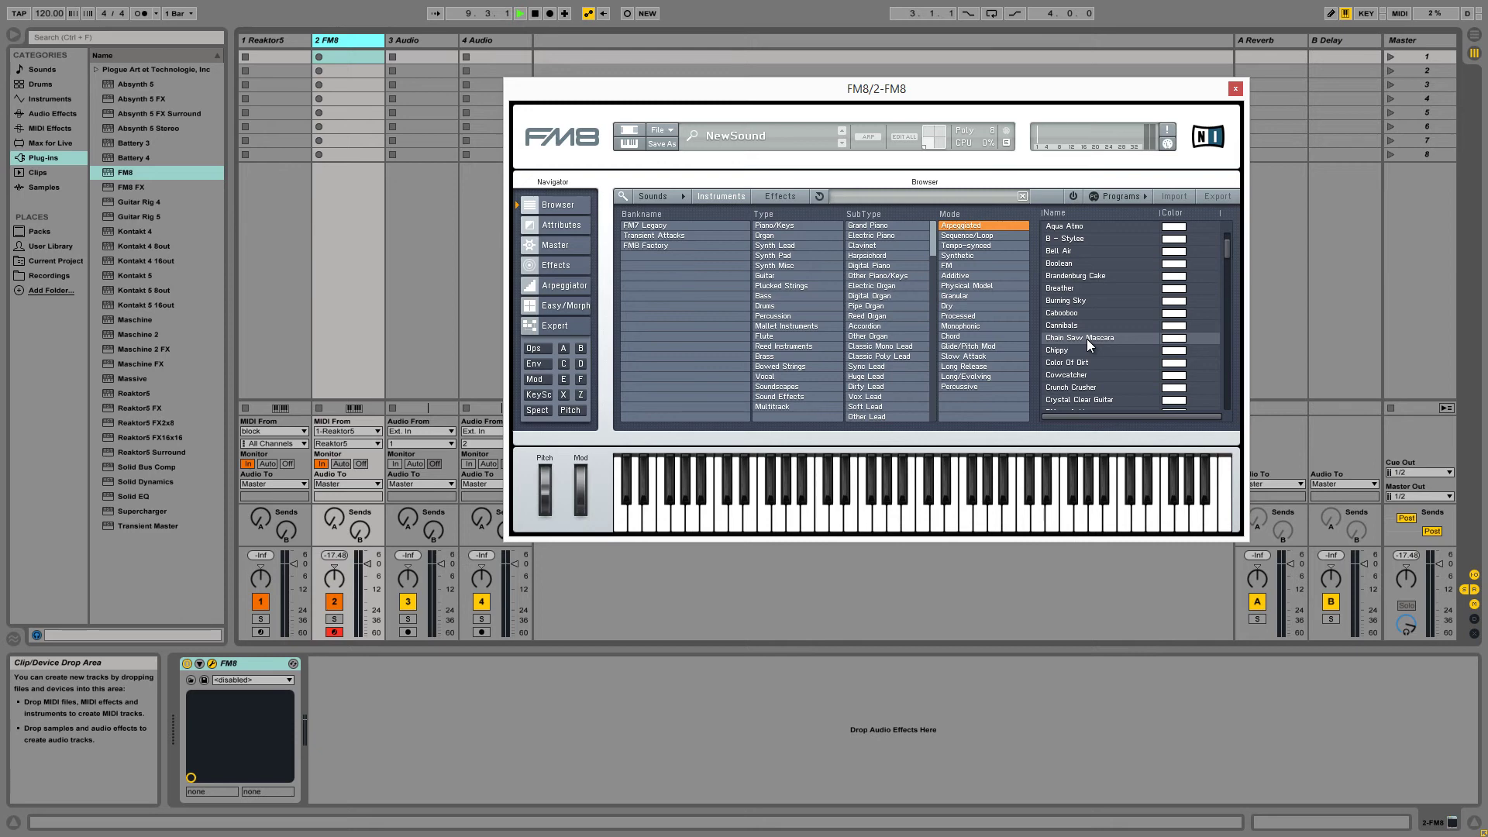
click(1086, 338)
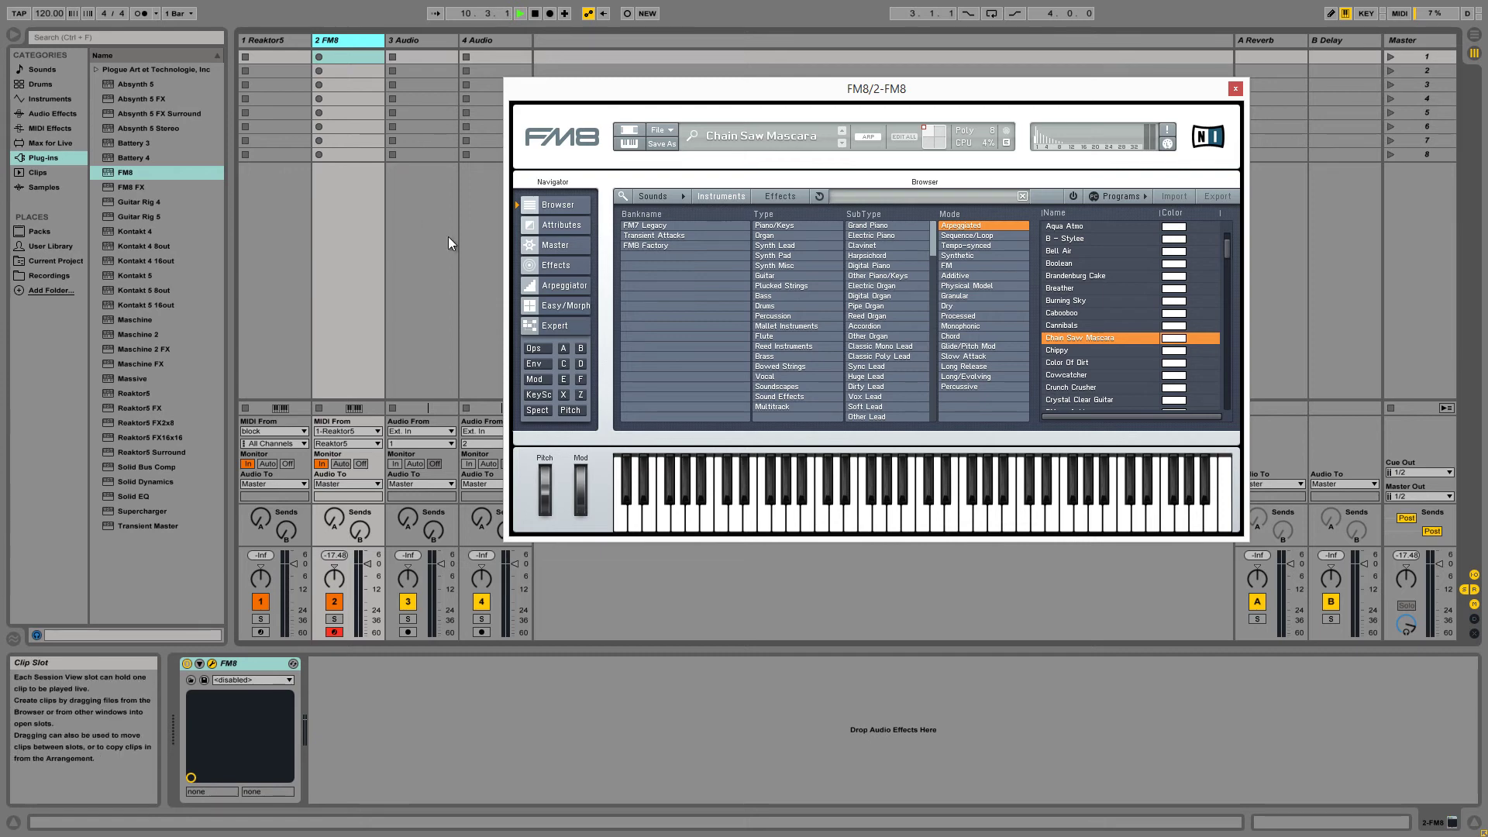
Open FM8's Arpeggiator page and uncheck Key Sync in its Mode section.
click(565, 284)
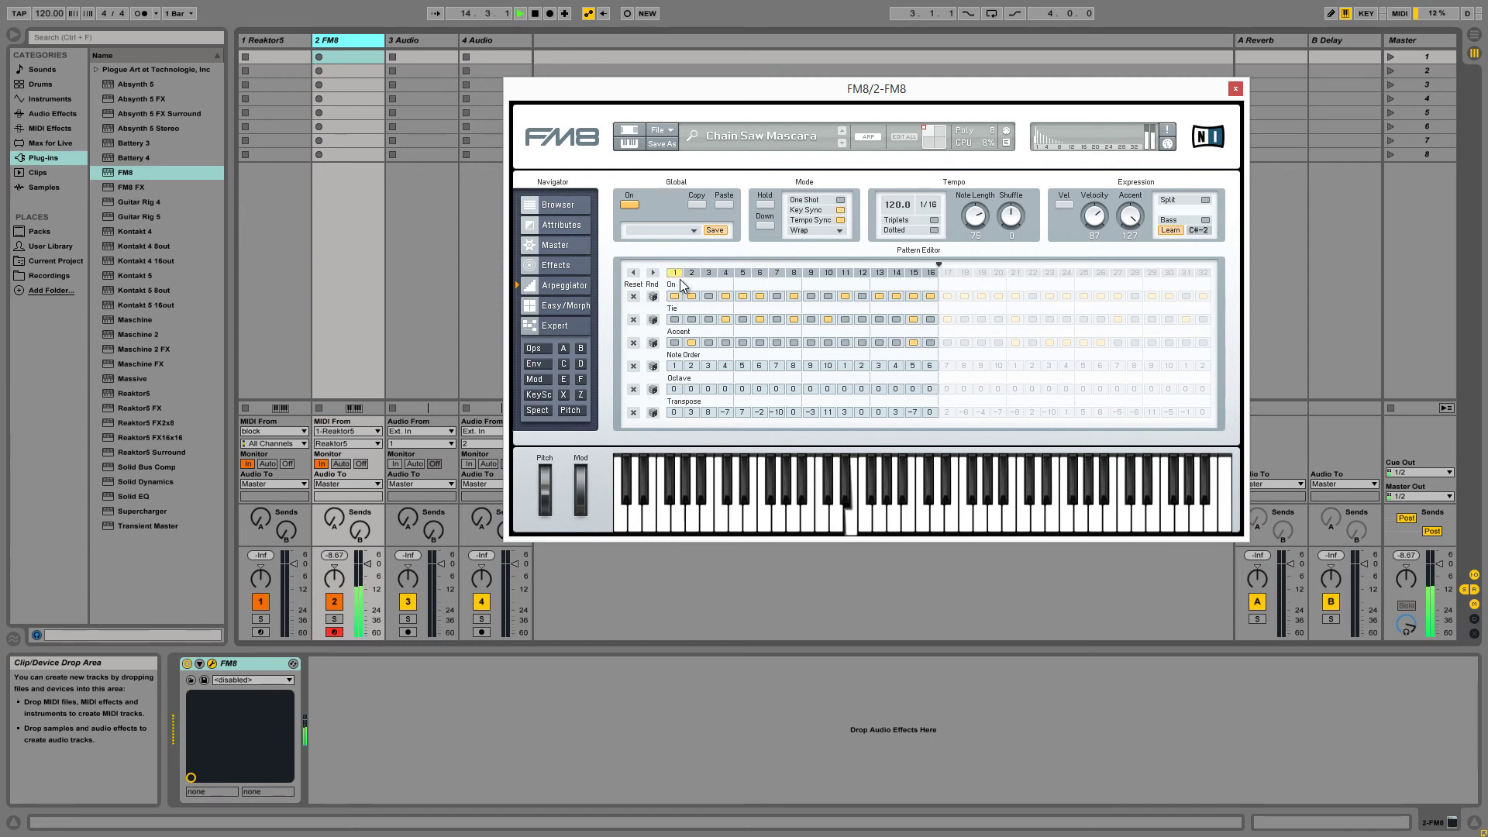
click(839, 210)
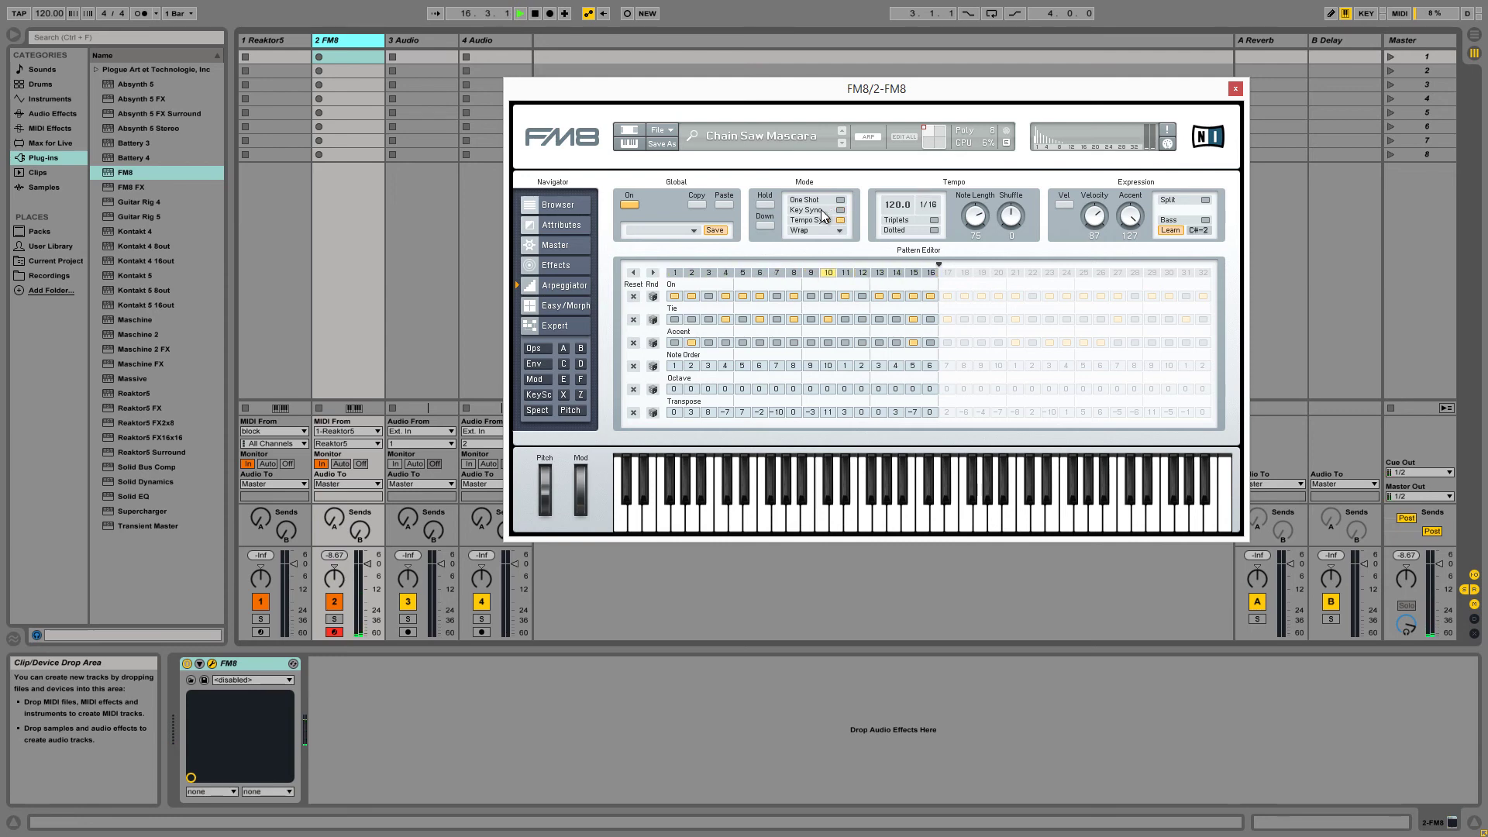
click(1420, 746)
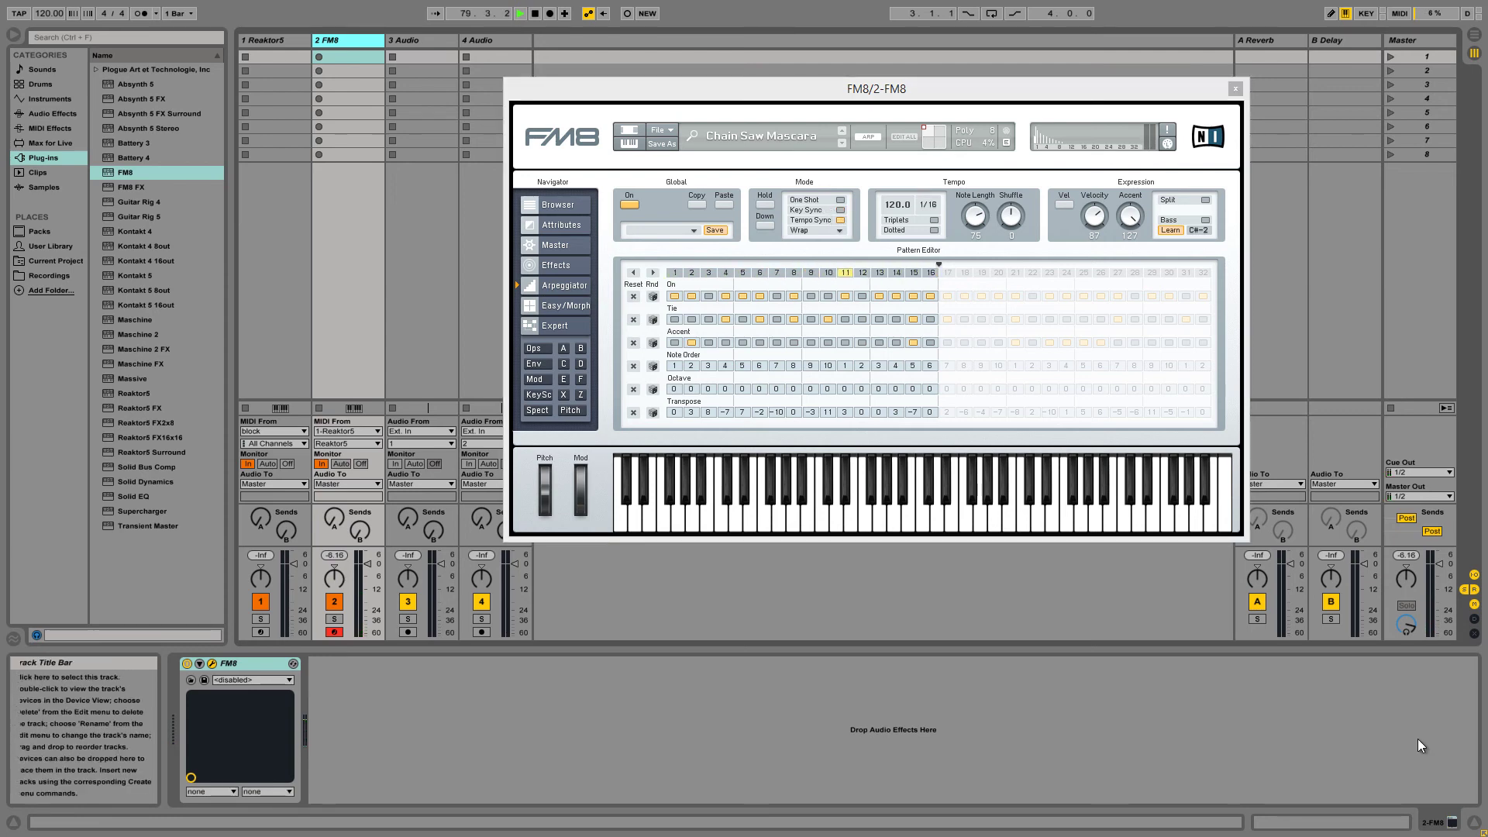